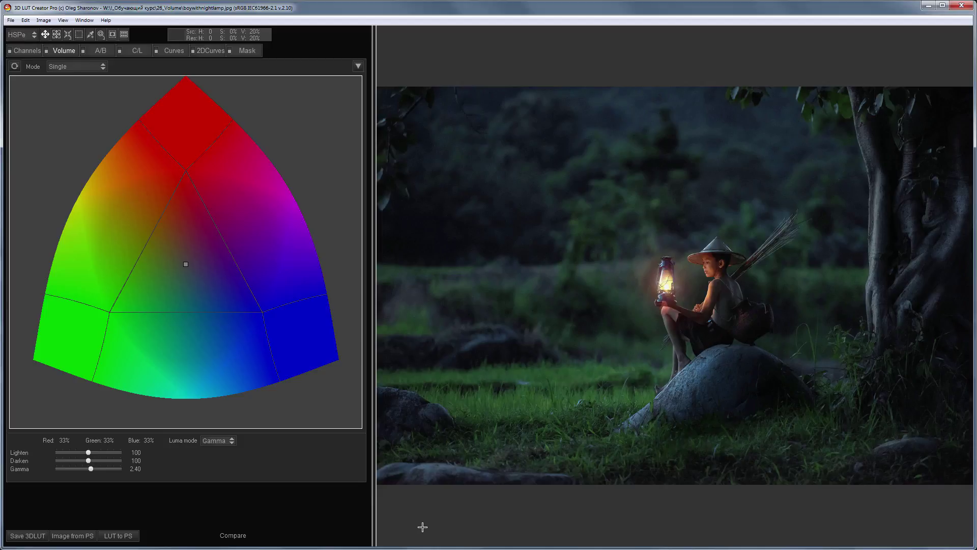
Use Add luma mode, move the volume point to about Red 57%, Green 4%, Blue 39%, and send the LUT to Photoshop.
{"action": "left_click", "coordinate": [219, 440]}
{"action": "left_click", "coordinate": [222, 453]}
{"action": "left_click_drag", "start_coordinate": [186, 264], "coordinate": [212, 232]}
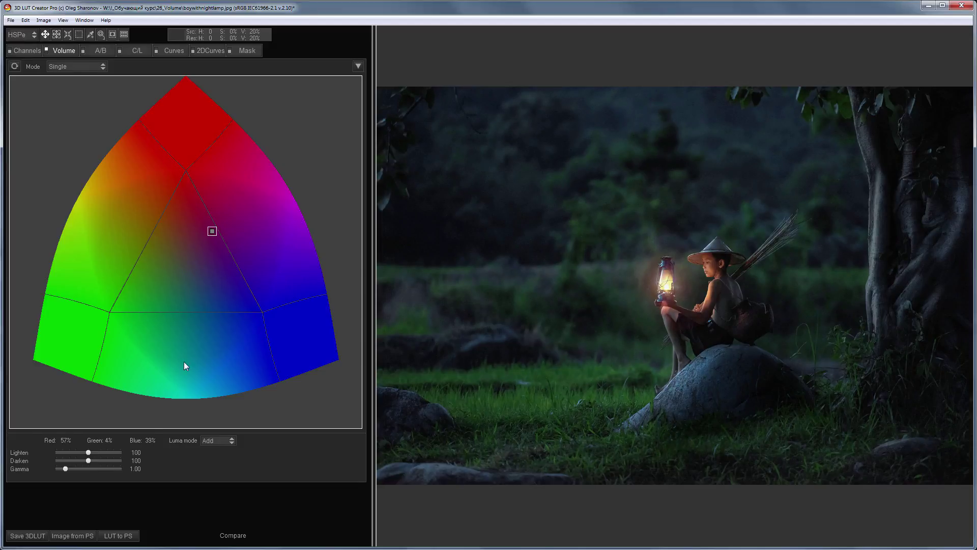
{"action": "left_click", "coordinate": [120, 540]}
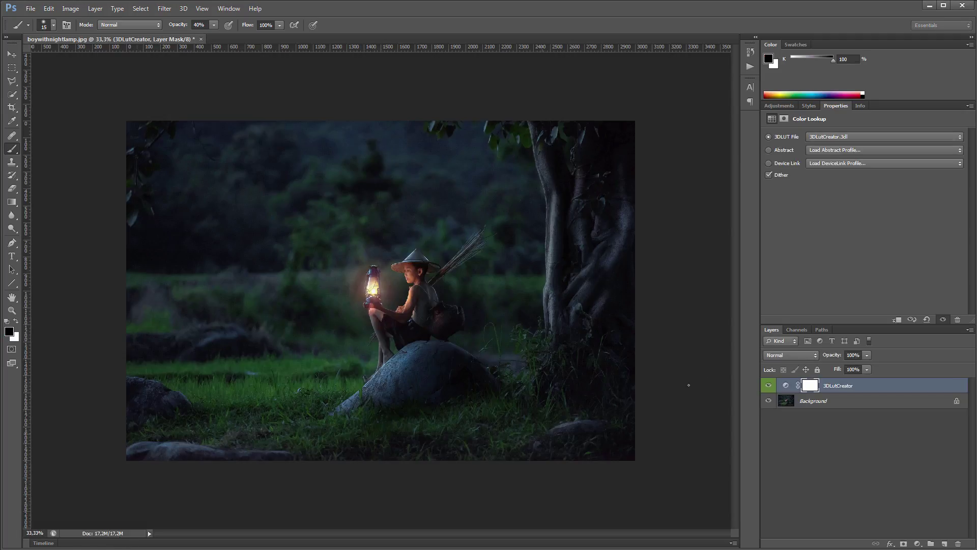
Hide the 3DLutCreator layer and add a Channel Mixer adjustment layer set to Monochrome.
{"action": "left_click", "coordinate": [769, 385]}
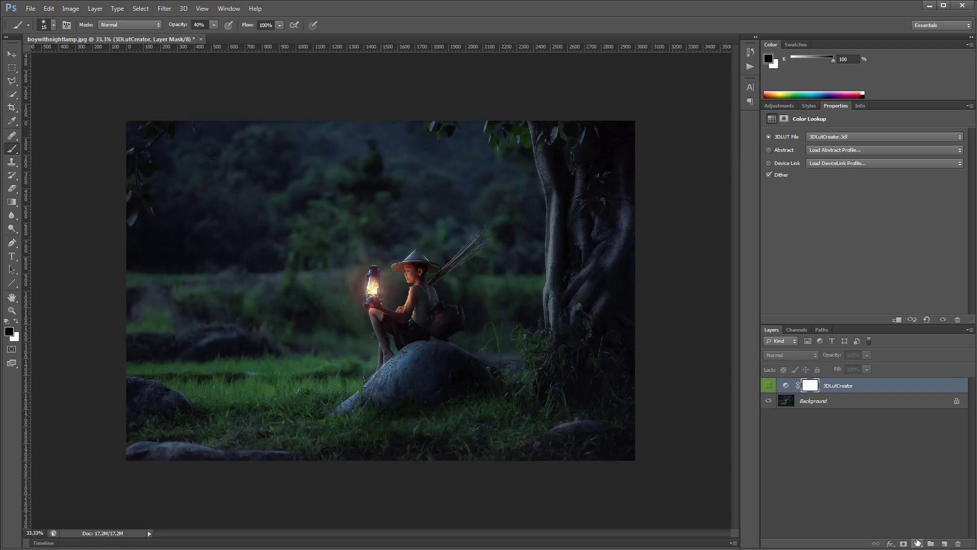
{"action": "left_click", "coordinate": [918, 544]}
{"action": "left_click", "coordinate": [933, 460]}
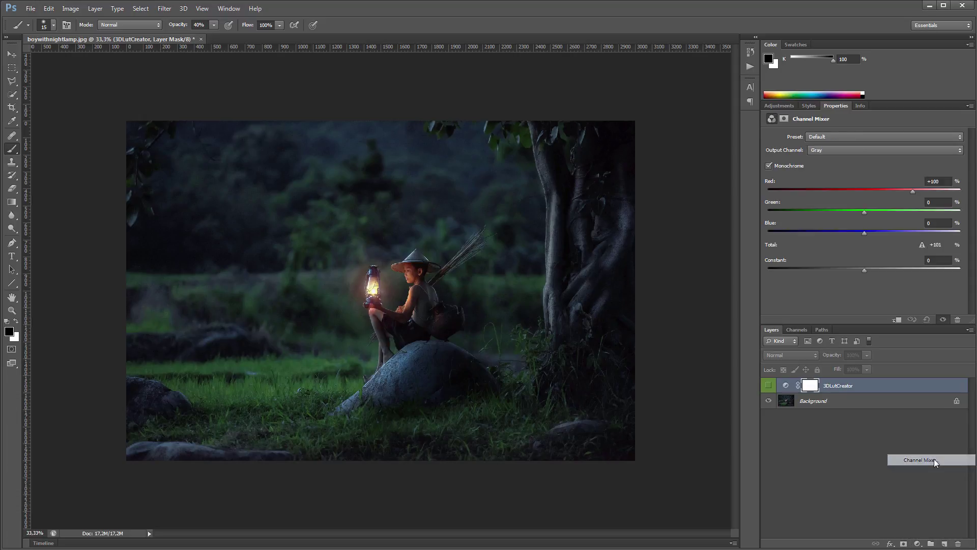
{"action": "left_click", "coordinate": [769, 165]}
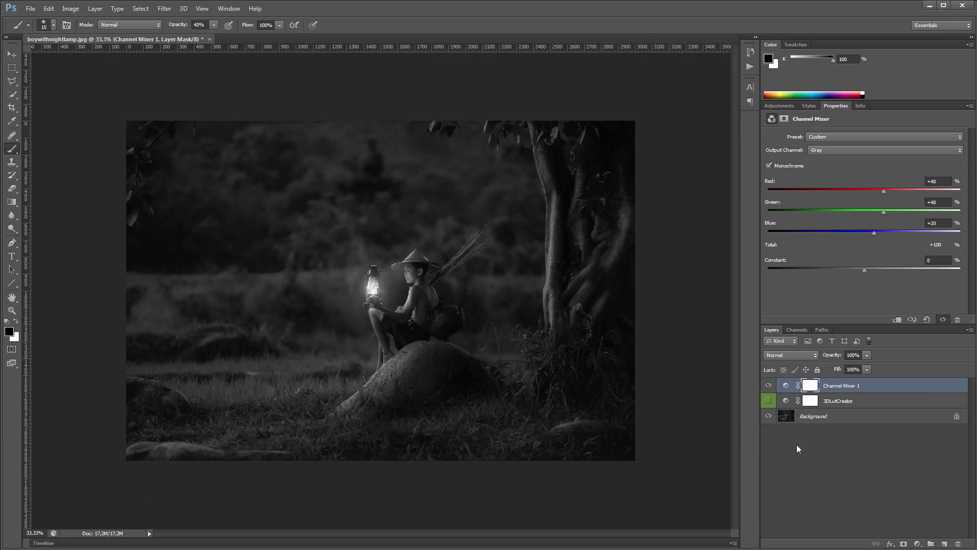
Set the Channel Mixer to Red 57, Green 4 and Blue 39, and give its layer the Luminosity blend mode.
{"action": "left_click", "coordinate": [944, 181]}
{"action": "type", "text": "57"}
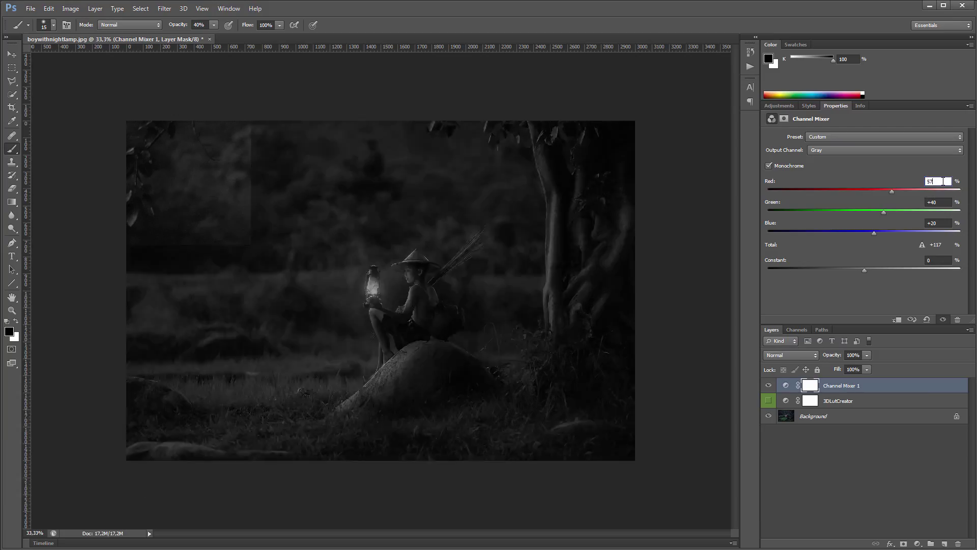
{"action": "key", "text": "Tab"}
{"action": "type", "text": "4"}
{"action": "key", "text": "Tab"}
{"action": "type", "text": "39"}
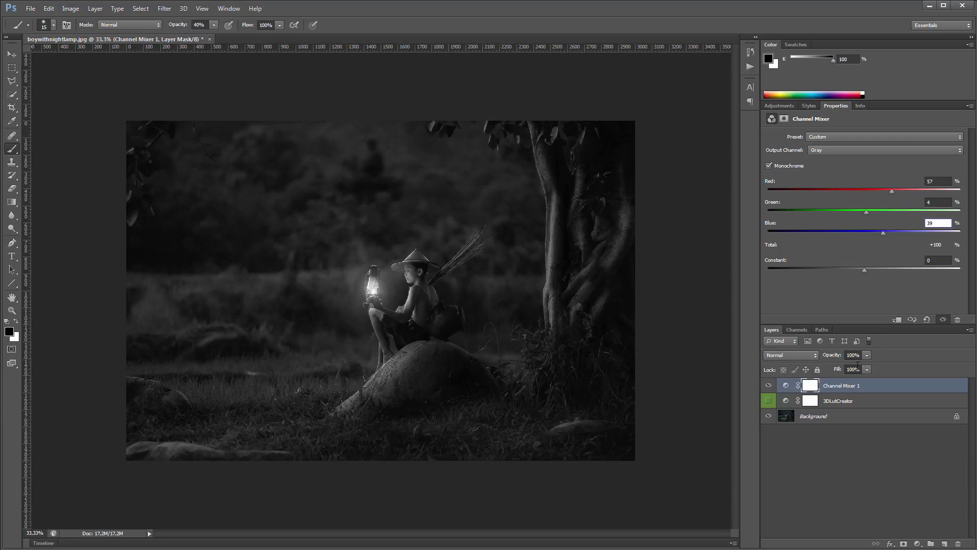
{"action": "left_click", "coordinate": [805, 353]}
{"action": "left_click", "coordinate": [784, 542]}
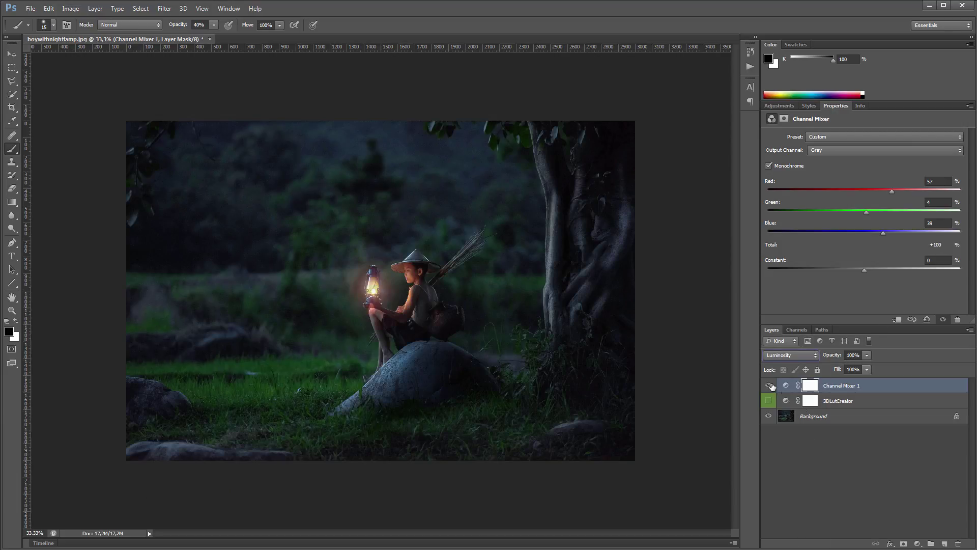
Compare the Channel Mixer layer with the 3DLutCreator layer by toggling their visibility.
{"action": "left_click", "coordinate": [769, 385]}
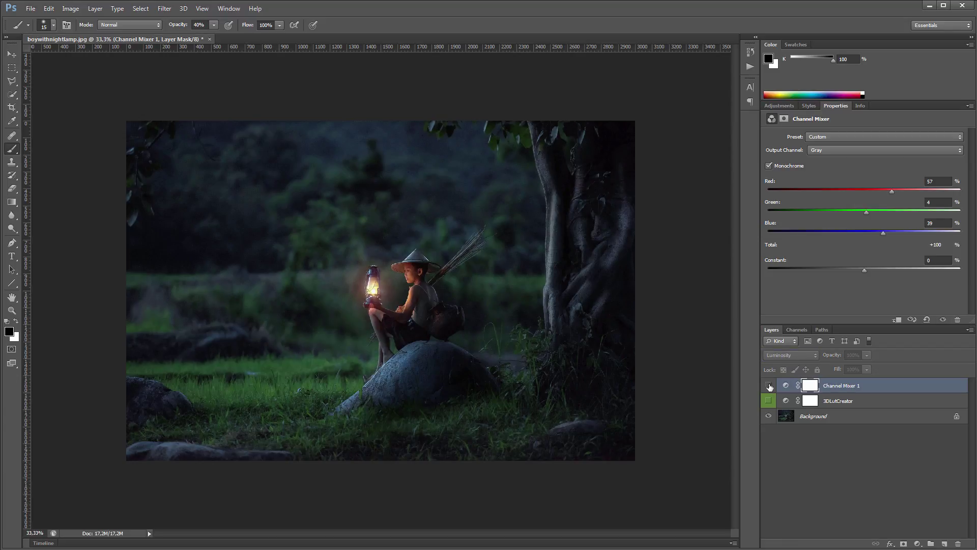
{"action": "left_click", "coordinate": [768, 401]}
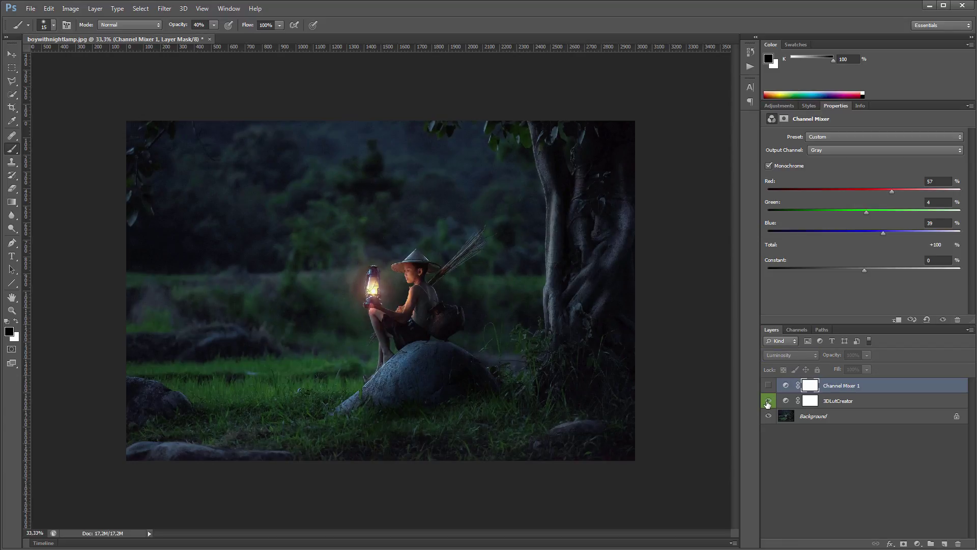
{"action": "left_click", "coordinate": [769, 402]}
{"action": "left_click", "coordinate": [768, 385]}
{"action": "left_click", "coordinate": [769, 401]}
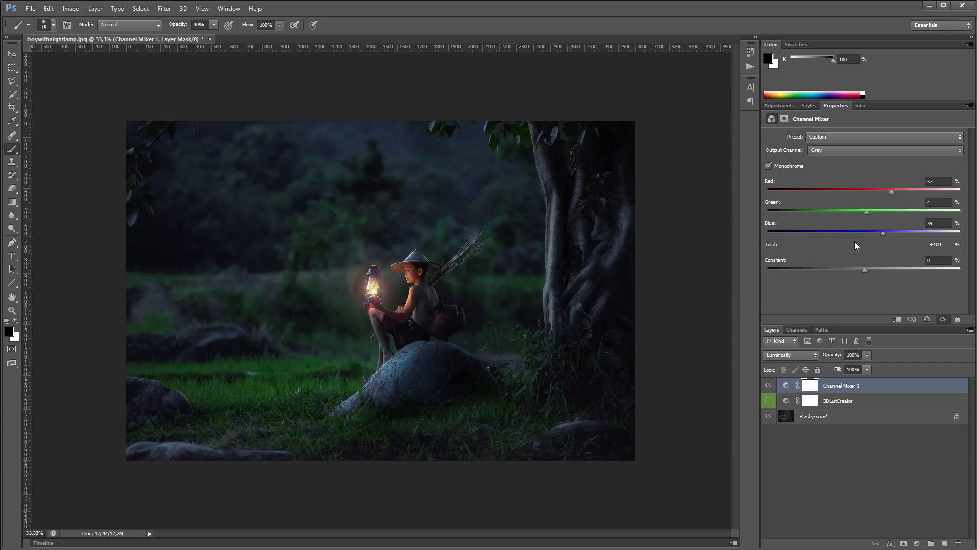
Lower the Channel Mixer's Red to +33, and raise it to +84 to compare the brightness.
{"action": "left_click_drag", "start_coordinate": [892, 192], "coordinate": [881, 191]}
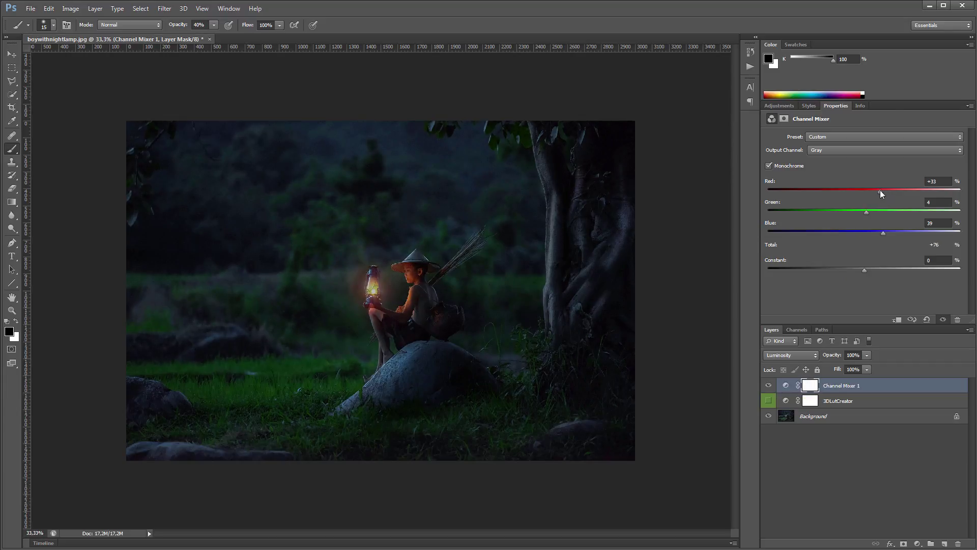
{"action": "left_click_drag", "start_coordinate": [892, 189], "coordinate": [905, 188]}
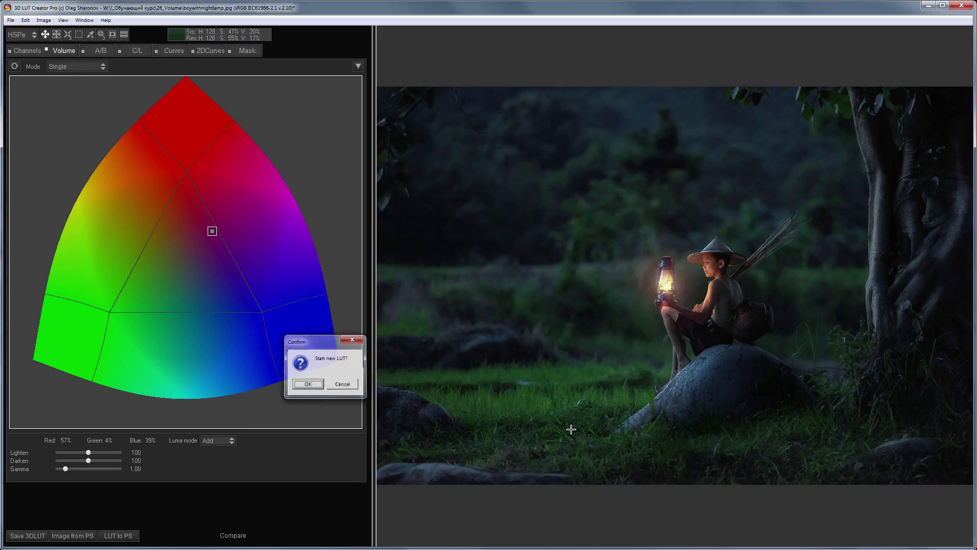
{"action": "key", "text": "Return"}
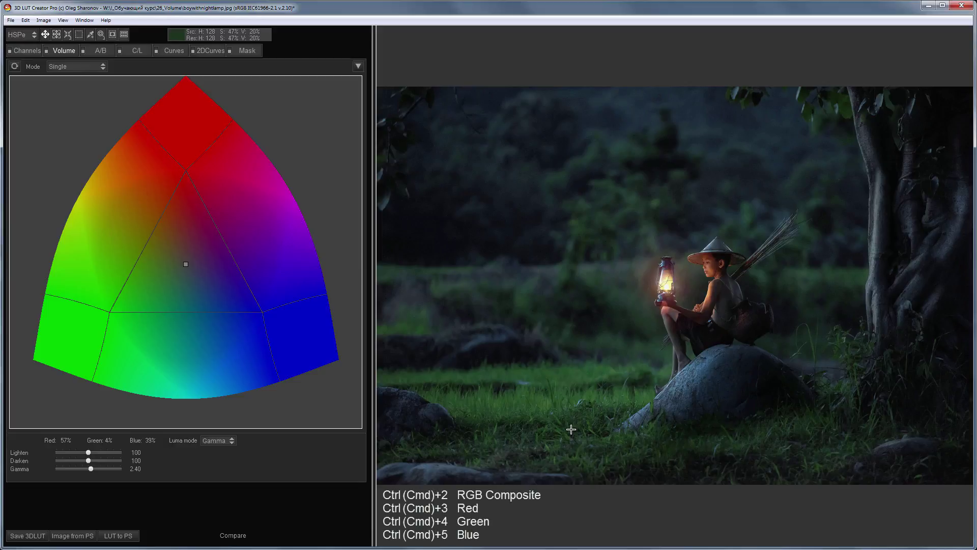
In 3D LUT Creator, examine the red, green and blue channels one by one and return to the RGB composite.
{"action": "key", "text": "ctrl+3"}
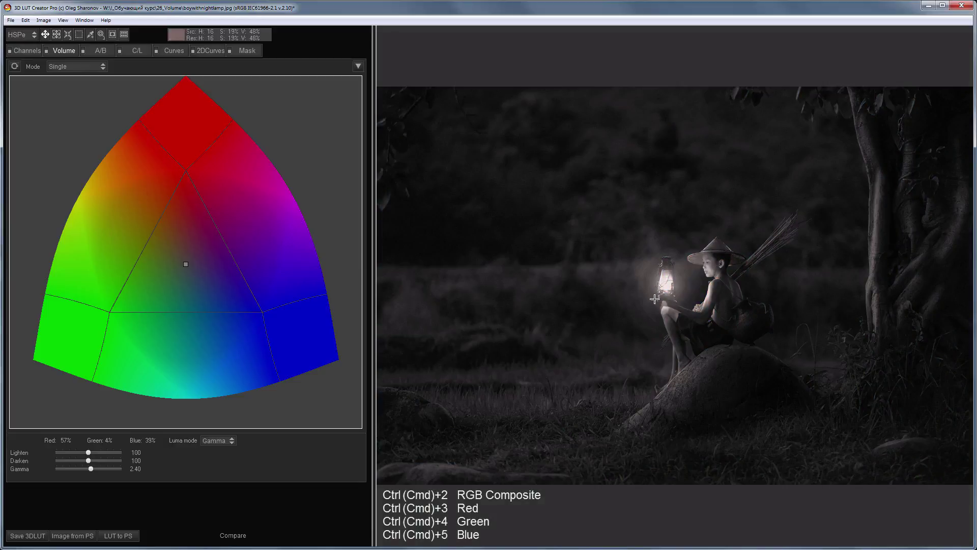
{"action": "key", "text": "ctrl+4"}
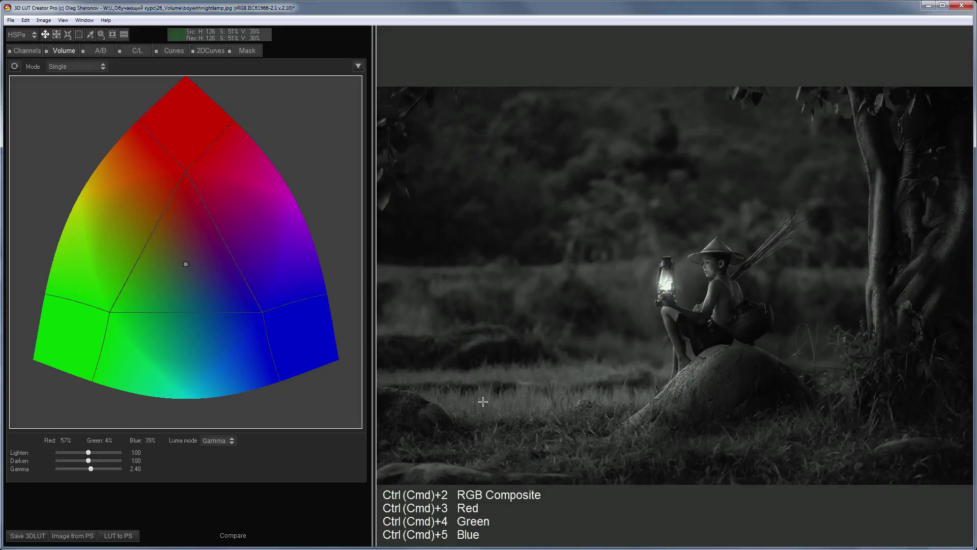
{"action": "key", "text": "ctrl+5"}
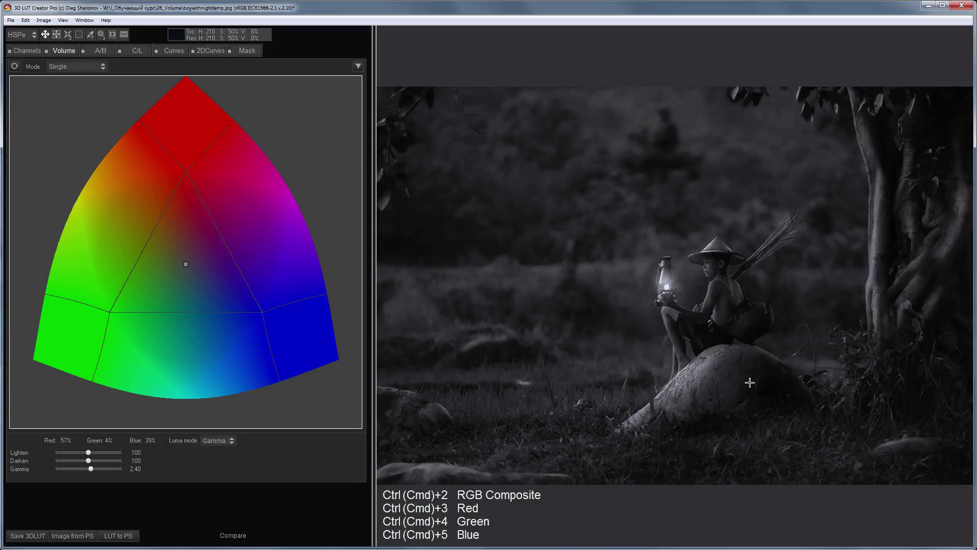
{"action": "key", "text": "ctrl+2"}
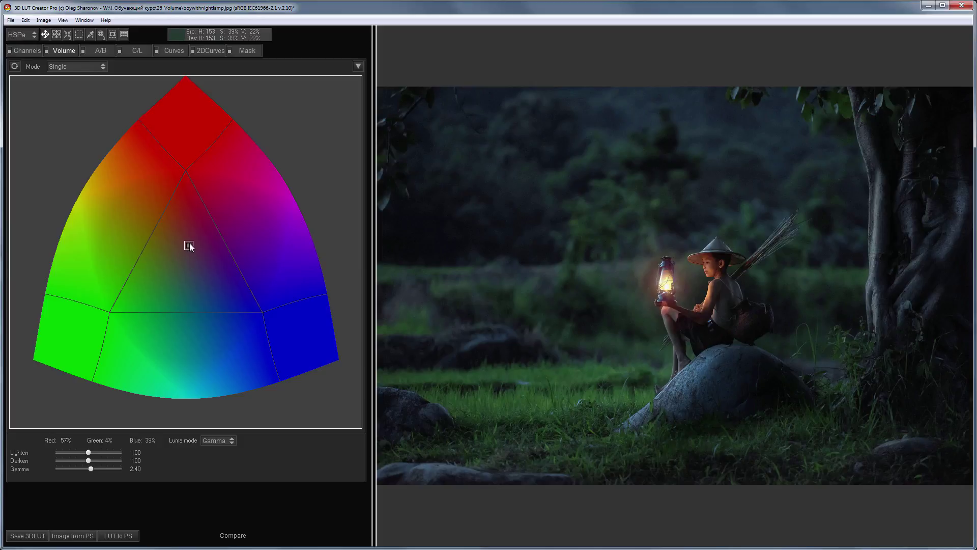
Try the volume point at about Red 61%, Green 15%, Blue 21%, and reset it.
{"action": "left_click_drag", "start_coordinate": [189, 245], "coordinate": [190, 226]}
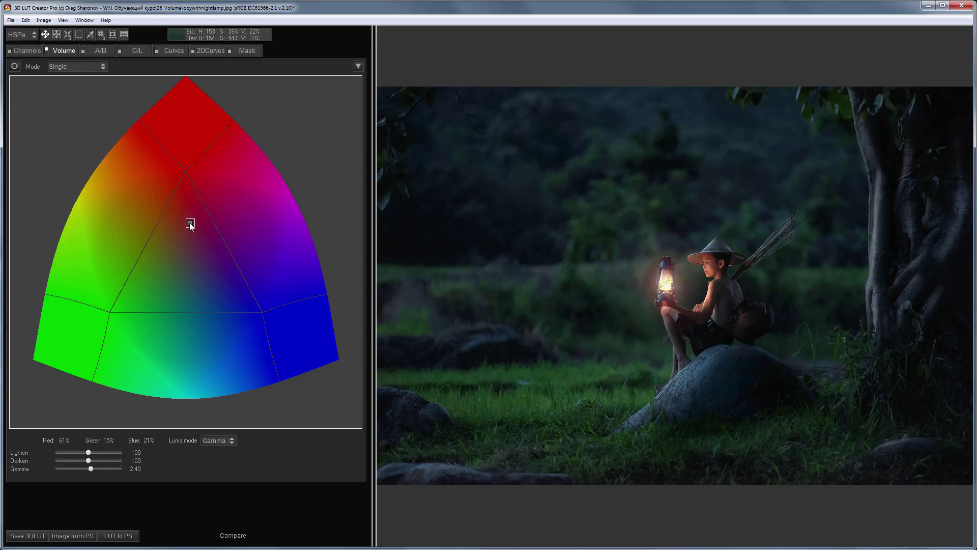
{"action": "double_click", "coordinate": [190, 223]}
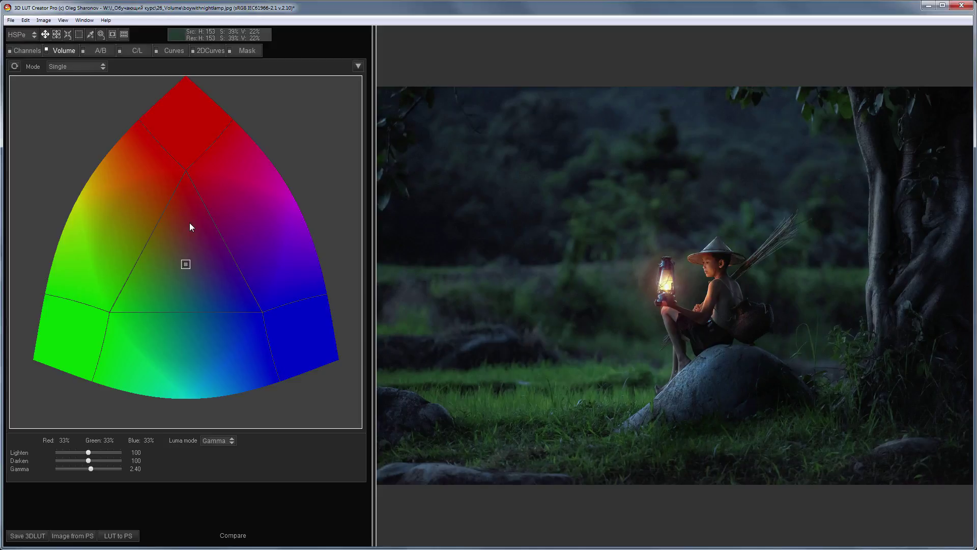
Fully desaturate the image with the channel adjustments and return to the volume grid.
{"action": "left_click", "coordinate": [28, 51]}
{"action": "left_click_drag", "start_coordinate": [120, 492], "coordinate": [56, 491]}
{"action": "left_click", "coordinate": [57, 49]}
Try the volume point at about Red 45%, Green 13%, Blue 46% with strength 56, and reset it with the channel adjustments turned off.
{"action": "left_click_drag", "start_coordinate": [185, 264], "coordinate": [210, 251]}
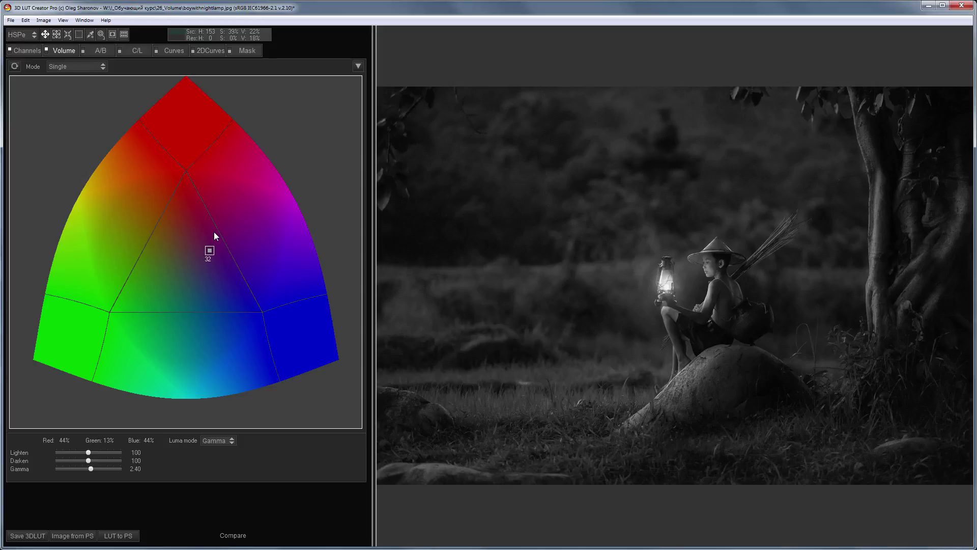
{"action": "left_click_drag", "start_coordinate": [214, 231], "coordinate": [214, 226]}
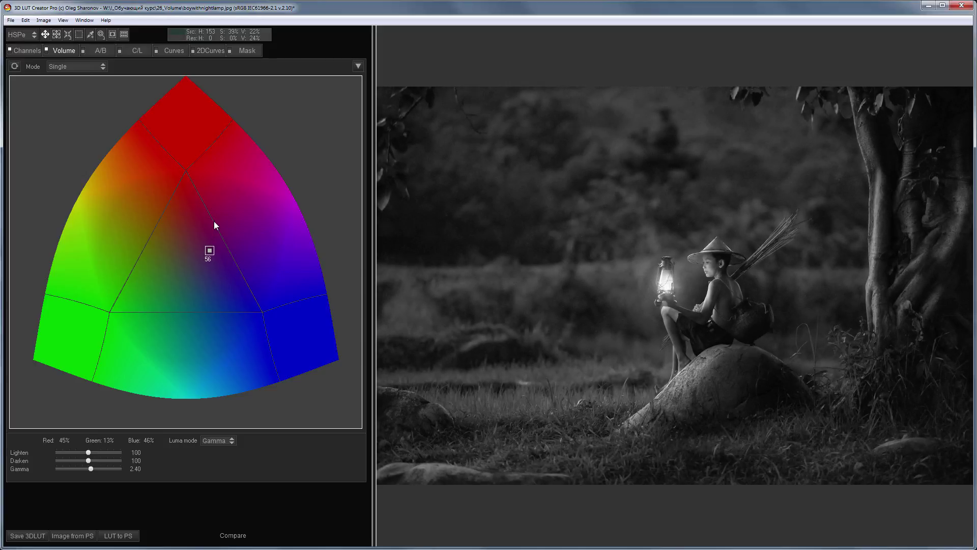
{"action": "double_click", "coordinate": [203, 252]}
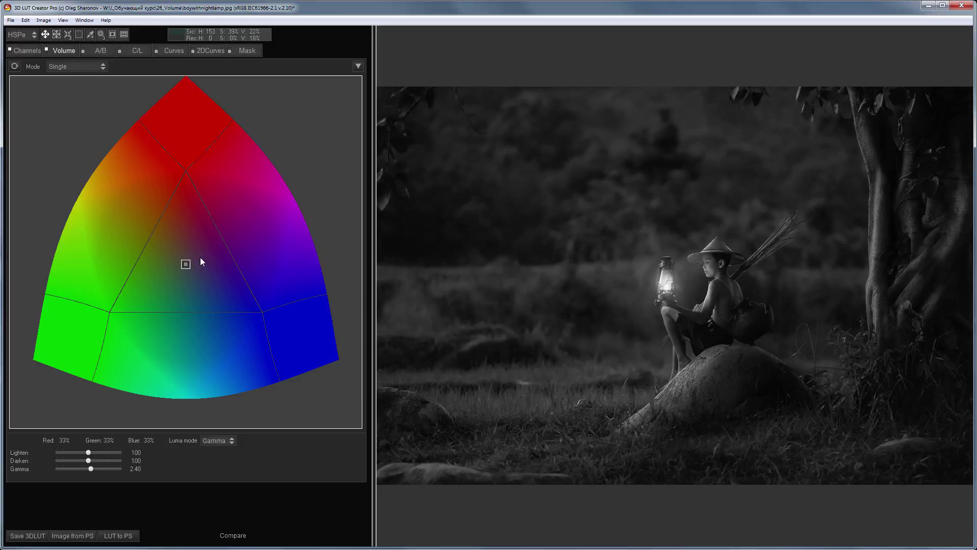
{"action": "left_click", "coordinate": [10, 50]}
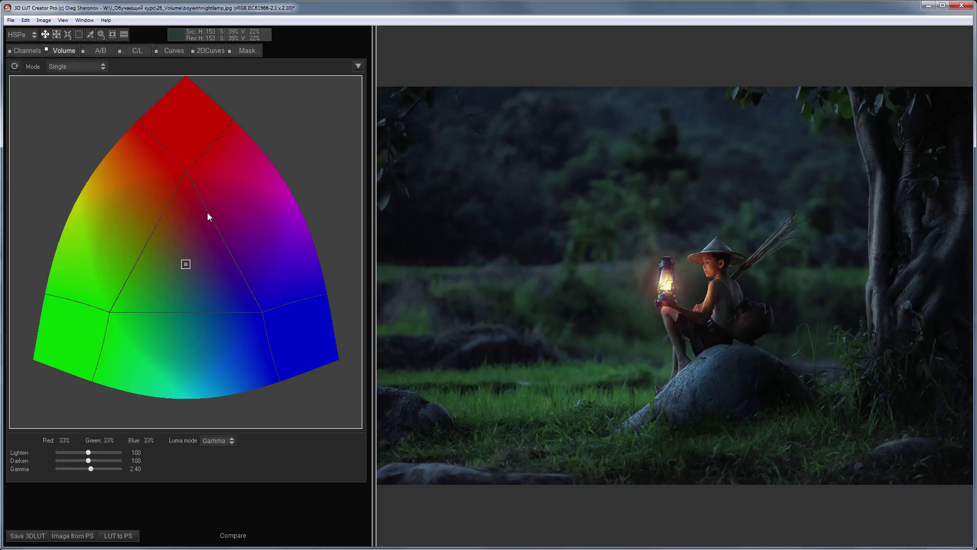
Try the volume point at about Red 79%, Green 7%, Blue 9% with Lighten 0, compare with the original, and reset both settings.
{"action": "left_click_drag", "start_coordinate": [190, 242], "coordinate": [187, 195]}
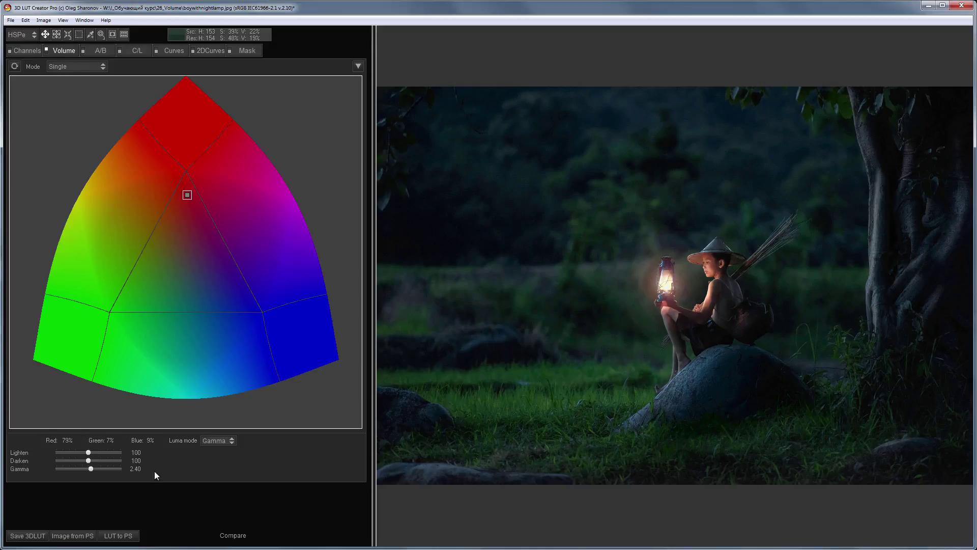
{"action": "double_click", "coordinate": [90, 452]}
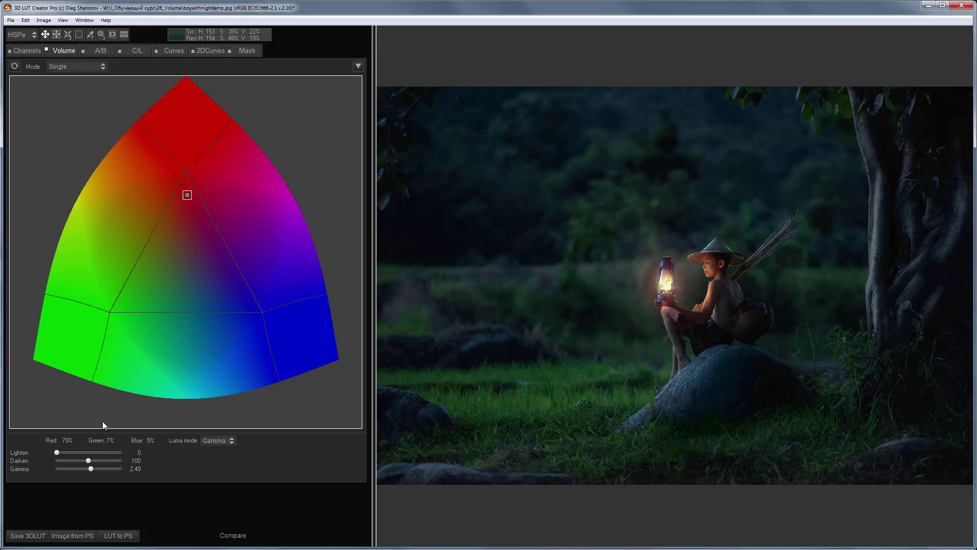
{"action": "key", "text": "space"}
{"action": "key", "text": "c"}
{"action": "double_click", "coordinate": [161, 288]}
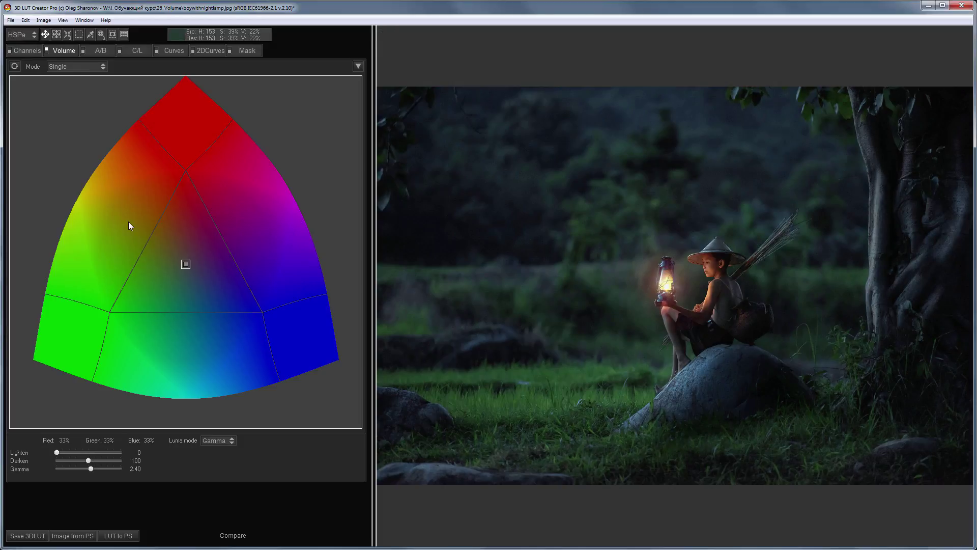
{"action": "double_click", "coordinate": [58, 451]}
Try shifting the volume point from the green side to the blue side, and reset it.
{"action": "left_click", "coordinate": [134, 299]}
{"action": "left_click_drag", "start_coordinate": [133, 300], "coordinate": [244, 299]}
{"action": "double_click", "coordinate": [250, 299]}
Open the portrait image photo_27386_20130821.jpg.
{"action": "key", "text": "ctrl+n"}
{"action": "key", "text": "Return"}
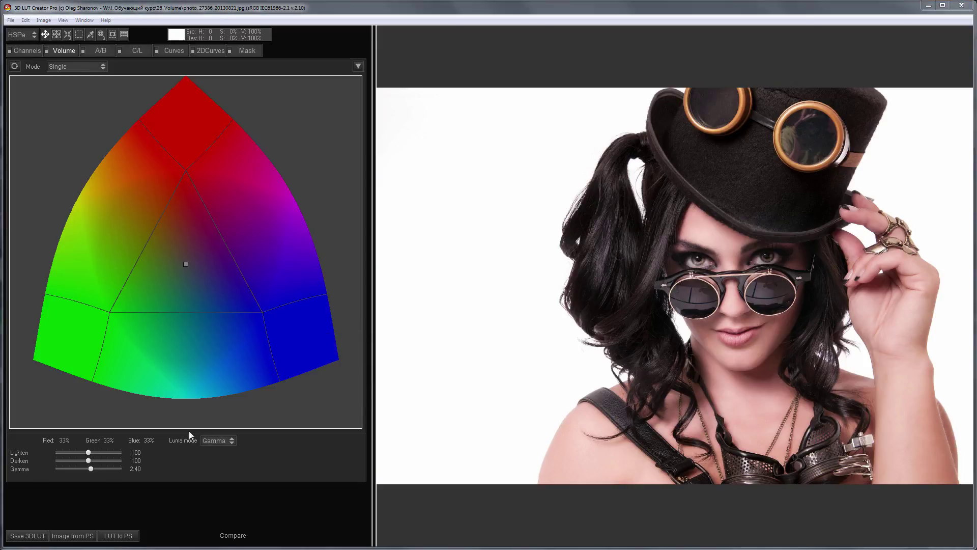
Move the volume point to about Red -6%, Green 55%, Blue 54% and set the luma mode to Add.
{"action": "left_click_drag", "start_coordinate": [186, 264], "coordinate": [185, 320]}
{"action": "left_click", "coordinate": [219, 441]}
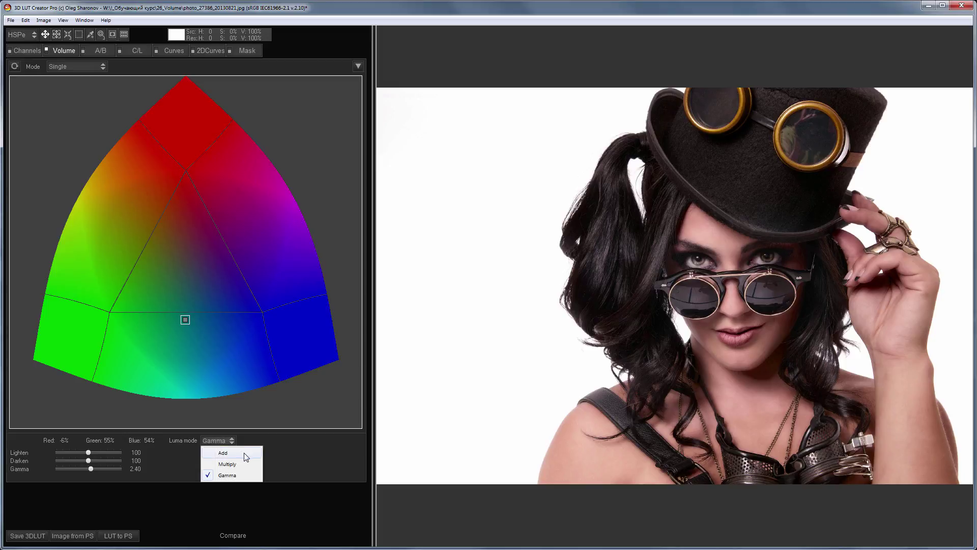
{"action": "left_click", "coordinate": [245, 451]}
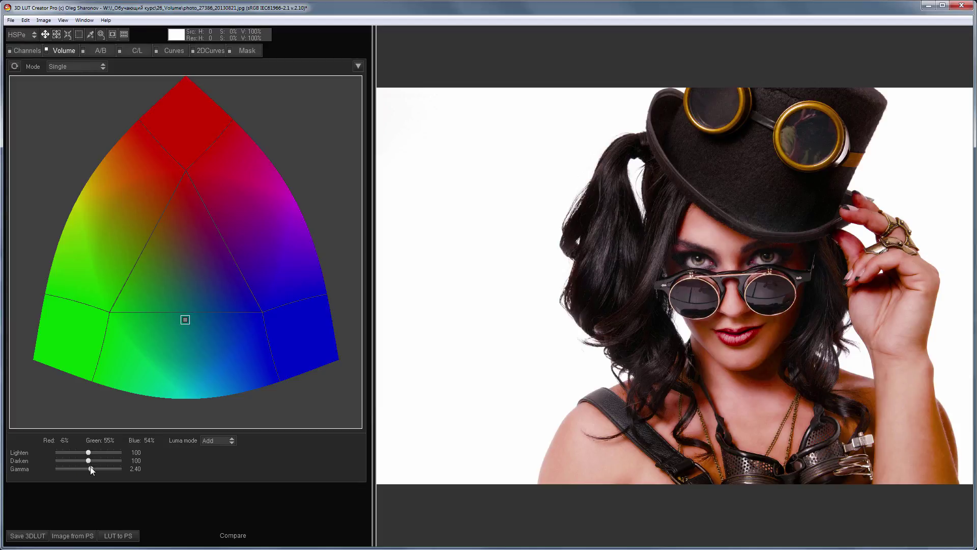
Lower the Gamma to about 1.22 and compare the portrait with the original.
{"action": "left_click_drag", "start_coordinate": [78, 469], "coordinate": [70, 468]}
{"action": "key", "text": "space"}
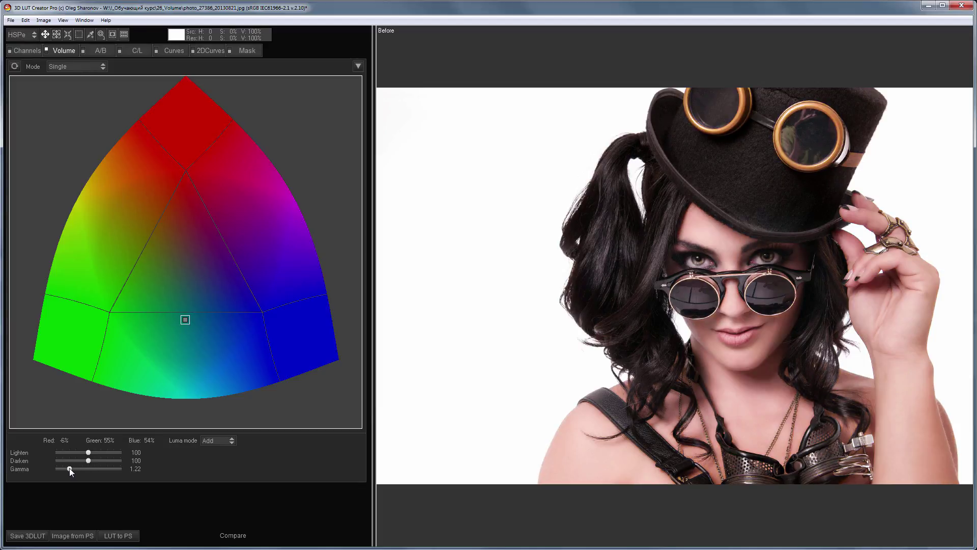
{"action": "key", "text": "c"}
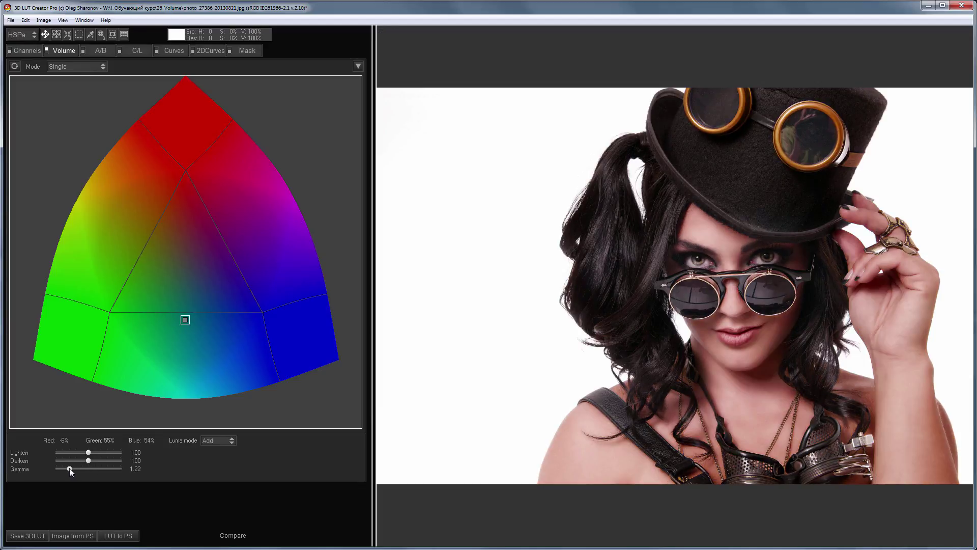
Switch the luma mode to Multiply, set the Gamma to about 2.90, and show the original portrait for comparison.
{"action": "left_click", "coordinate": [218, 439]}
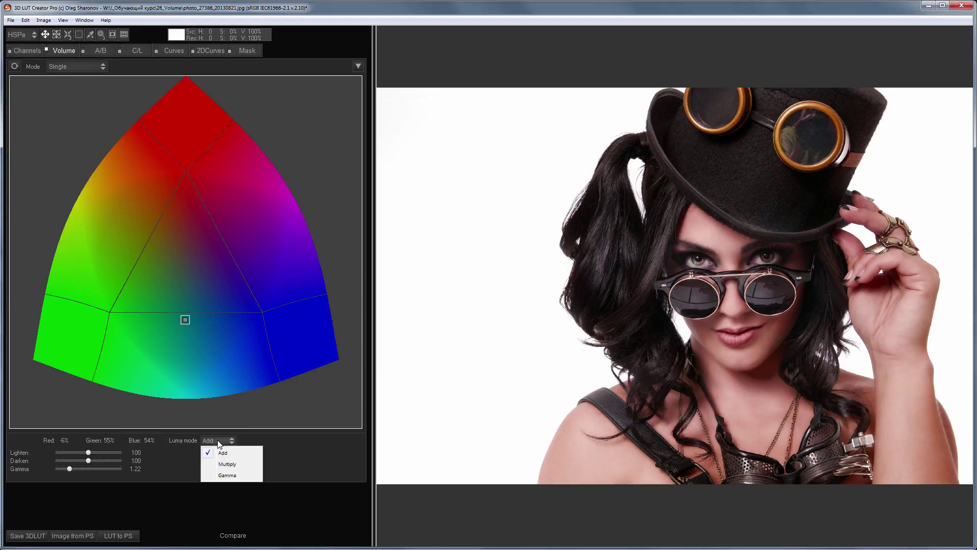
{"action": "left_click", "coordinate": [241, 464]}
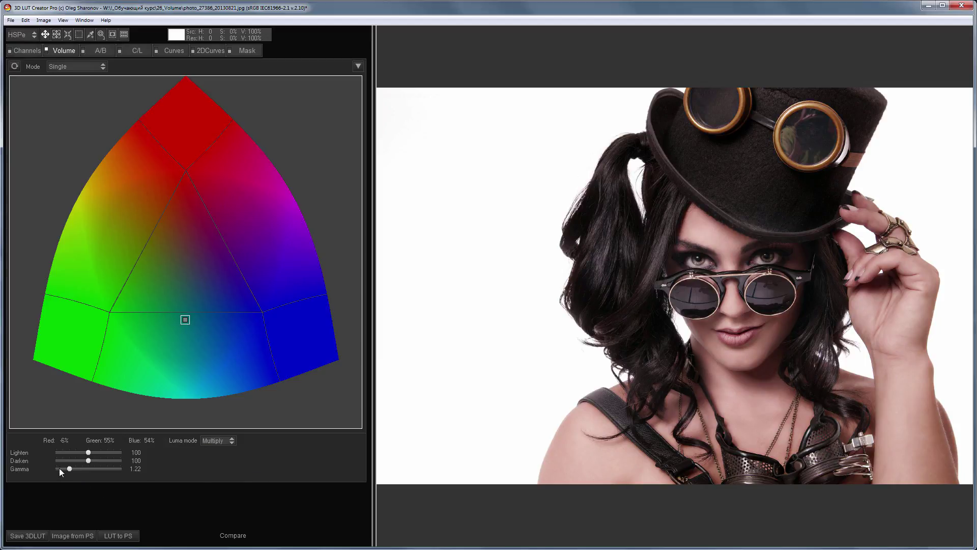
{"action": "mouse_move", "coordinate": [102, 469]}
{"action": "left_mouse_down"}
{"action": "mouse_move", "coordinate": [118, 469]}
{"action": "mouse_move", "coordinate": [95, 469]}
{"action": "left_mouse_up"}
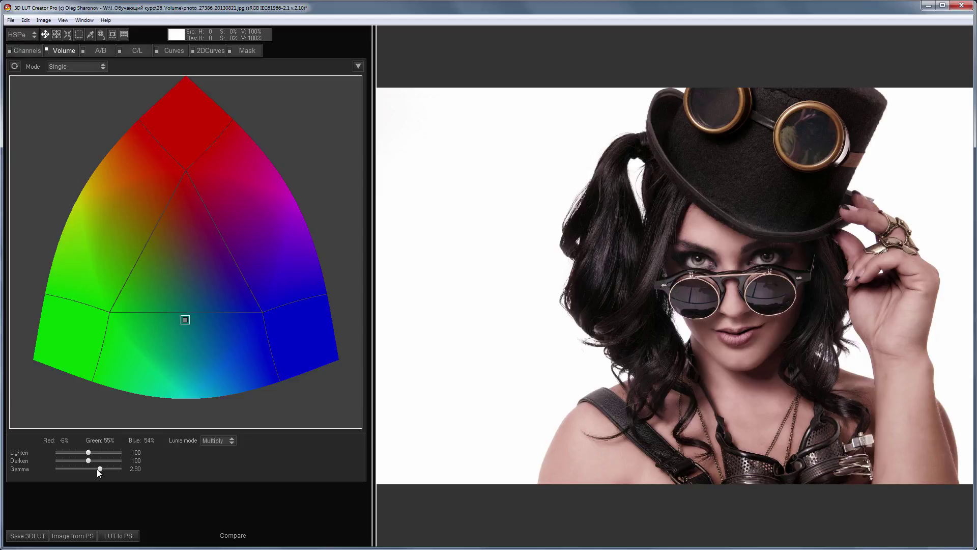
{"action": "key", "text": "space"}
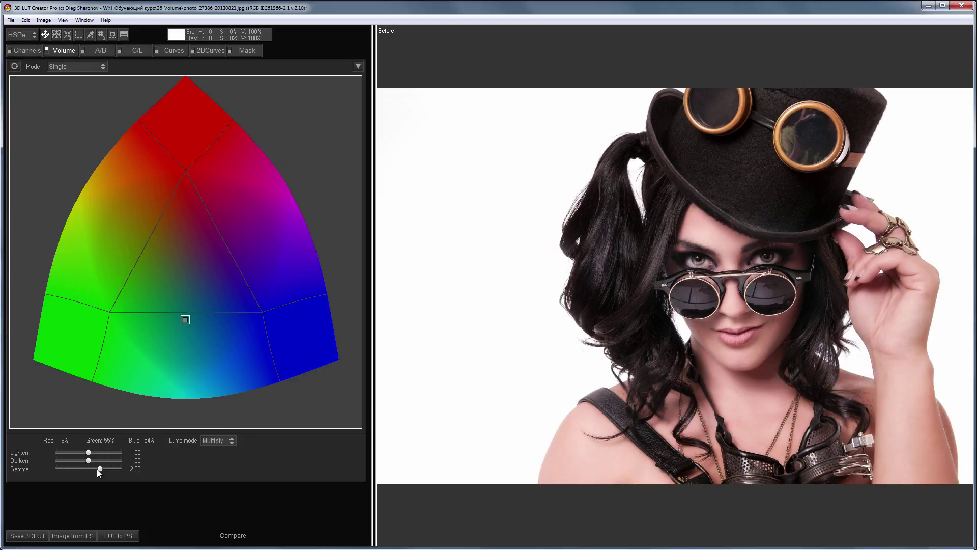
End the before view and open the landscape image DSC_9185.jpg.
{"action": "key", "text": "space"}
{"action": "key", "text": "ctrl+n"}
{"action": "key", "text": "Return"}
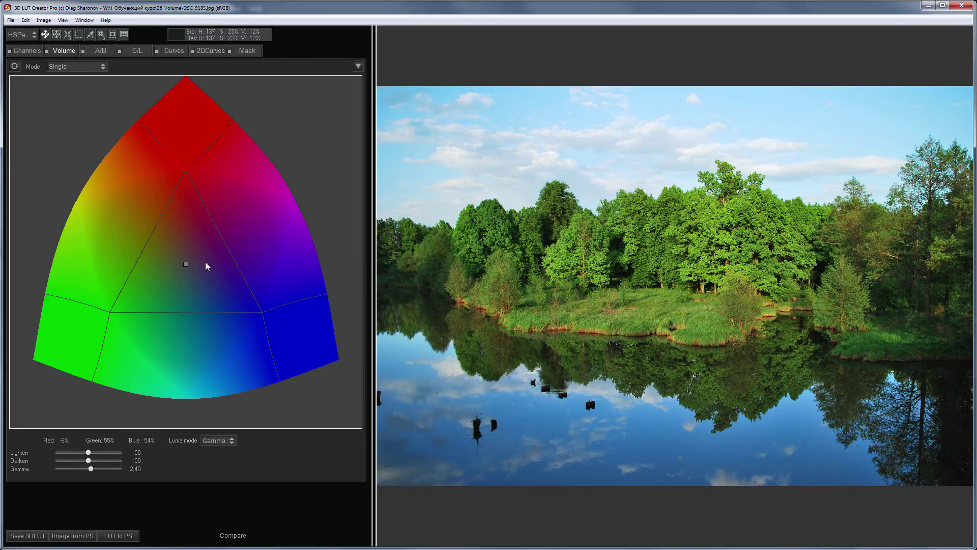
Switch the volume mode to Shadows-Highlights and preview the shadow and highlight ranges on the image.
{"action": "mouse_move", "coordinate": [186, 264]}
{"action": "left_mouse_down"}
{"action": "mouse_move", "coordinate": [125, 239]}
{"action": "mouse_move", "coordinate": [239, 293]}
{"action": "mouse_move", "coordinate": [183, 266]}
{"action": "left_mouse_up"}
{"action": "left_click", "coordinate": [87, 66]}
{"action": "left_click", "coordinate": [92, 90]}
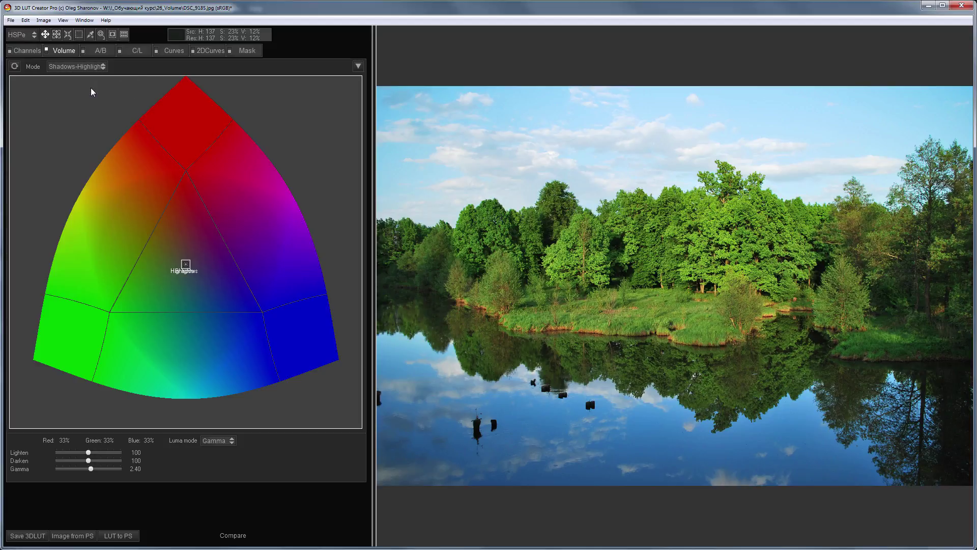
{"action": "left_click", "coordinate": [186, 266]}
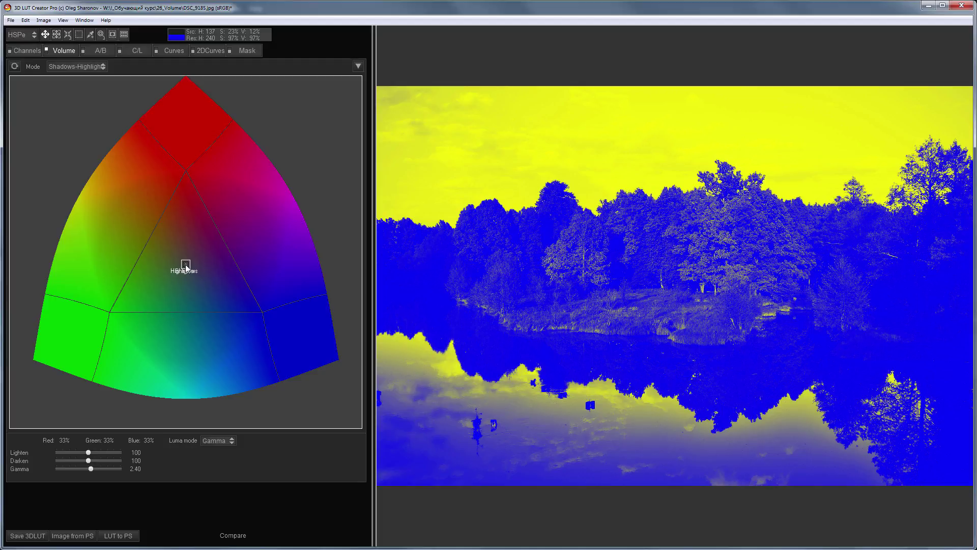
{"action": "left_click", "coordinate": [186, 266]}
Move the Highlights point to about Red 47%, Green 64%, Blue -16% and the Shadows point into the purple-blue area, and compare with the original.
{"action": "left_click_drag", "start_coordinate": [186, 267], "coordinate": [122, 243]}
{"action": "left_click_drag", "start_coordinate": [186, 265], "coordinate": [250, 257]}
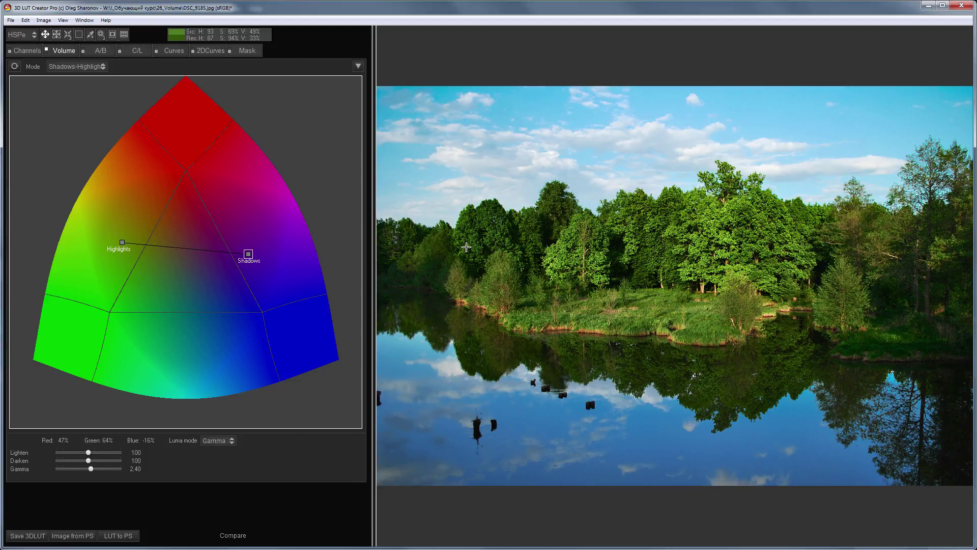
{"action": "mouse_move", "coordinate": [232, 536]}
{"action": "key", "text": "space"}
Open the portrait image grass.jpg and set the volume mode to Darkest.
{"action": "key", "text": "ctrl+n"}
{"action": "key", "text": "Return"}
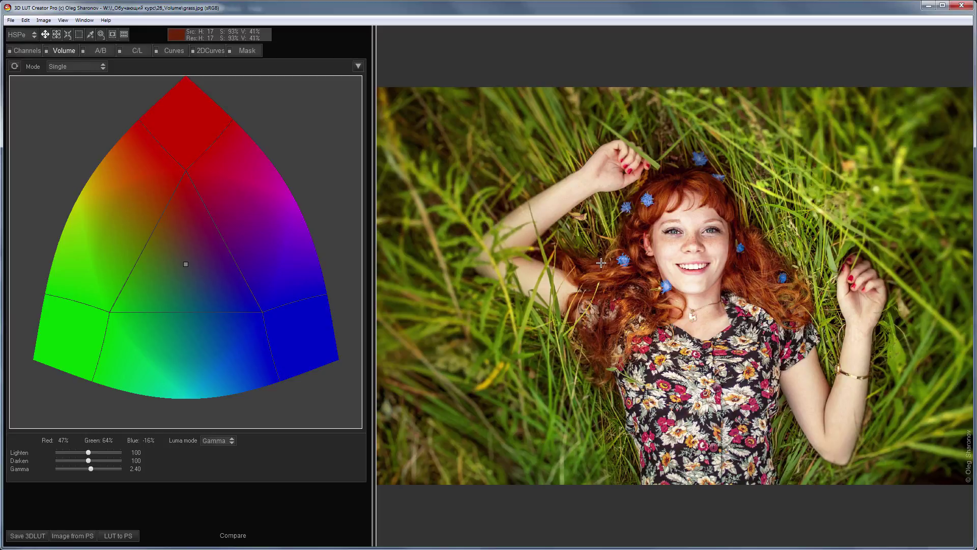
{"action": "left_click", "coordinate": [81, 65]}
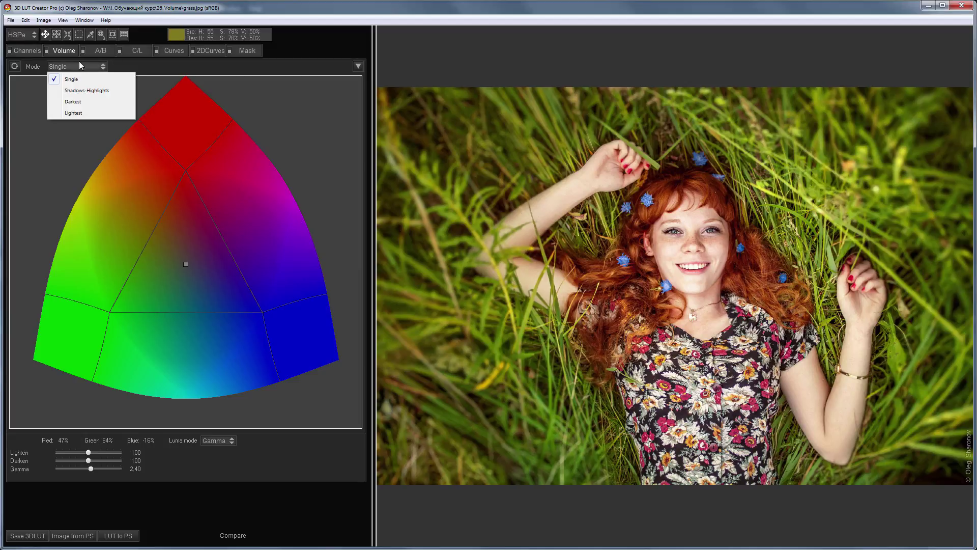
{"action": "left_click", "coordinate": [74, 102]}
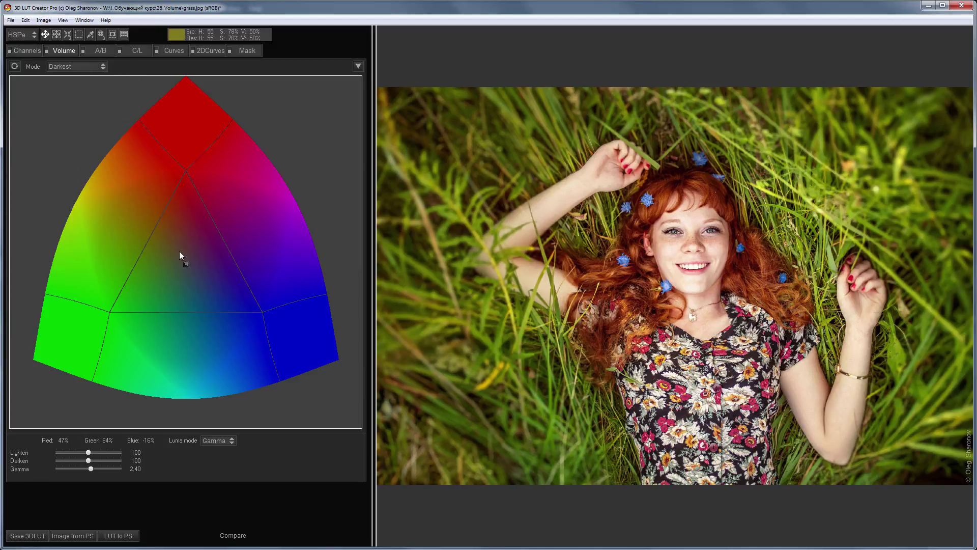
Place one volume point at about Red 53%, Green -10%, Blue 58% and the other toward green, and show the original for comparison.
{"action": "left_click_drag", "start_coordinate": [186, 265], "coordinate": [239, 245]}
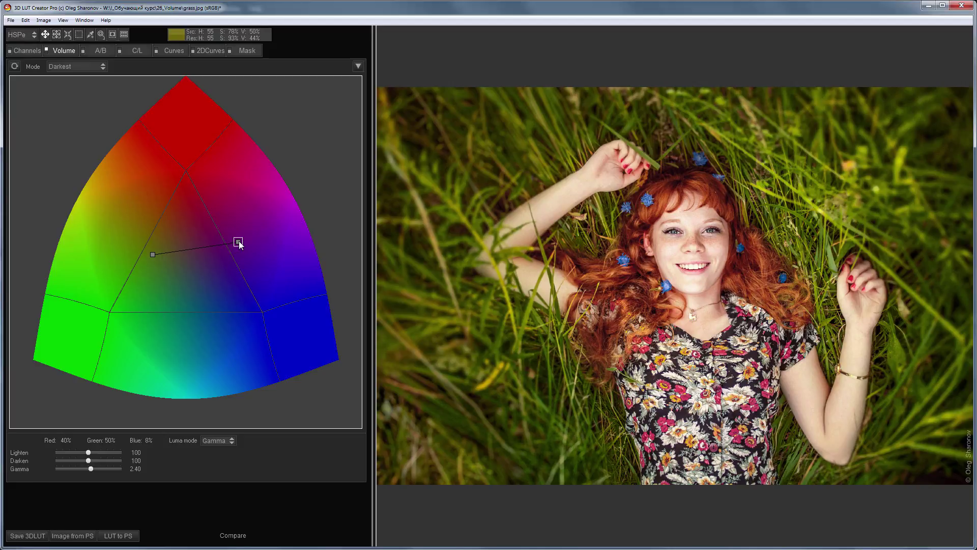
{"action": "mouse_move", "coordinate": [239, 242]}
{"action": "left_mouse_down"}
{"action": "mouse_move", "coordinate": [168, 271]}
{"action": "mouse_move", "coordinate": [205, 236]}
{"action": "mouse_move", "coordinate": [236, 237]}
{"action": "left_mouse_up"}
{"action": "left_click_drag", "start_coordinate": [169, 270], "coordinate": [149, 265]}
{"action": "key", "text": "space"}
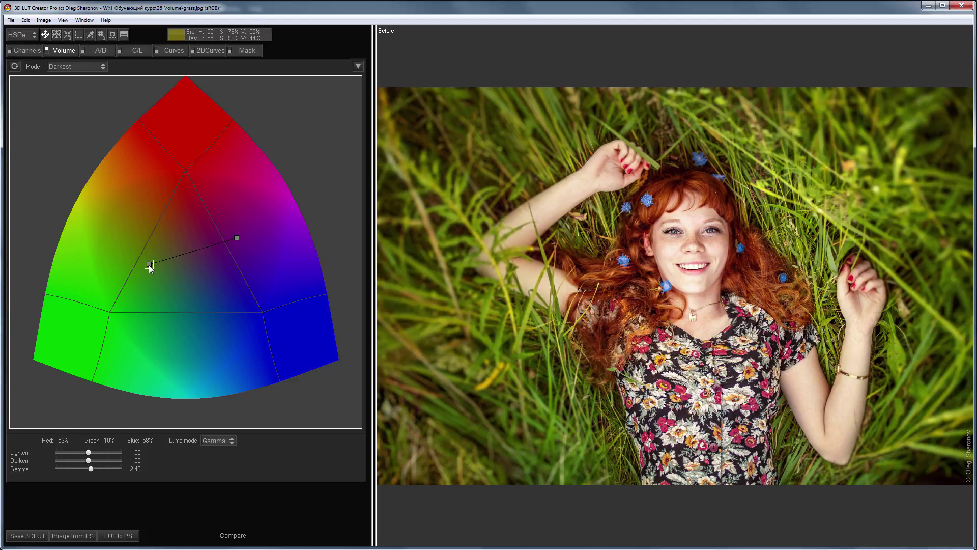
Open DSCF3512-HDR.tif, move its volume point to about Red 68%, Green 18%, Blue 10%, and lower Darken to 65.
{"action": "key", "text": "space"}
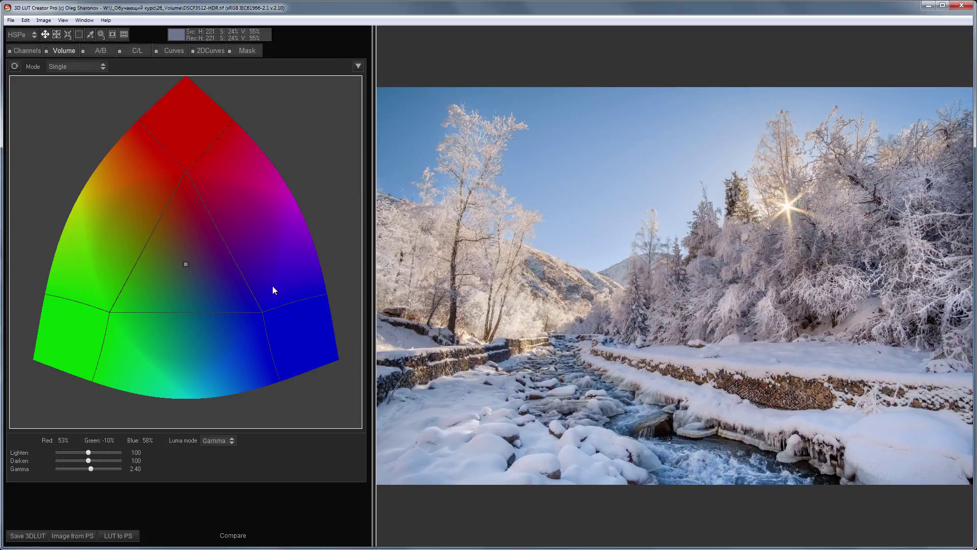
{"action": "left_click_drag", "start_coordinate": [180, 210], "coordinate": [179, 211]}
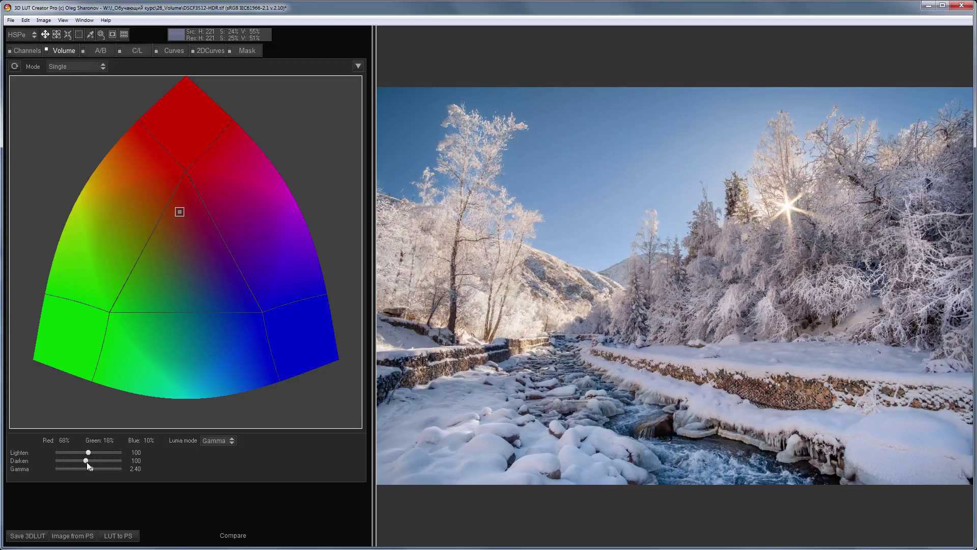
{"action": "left_click_drag", "start_coordinate": [87, 462], "coordinate": [81, 462]}
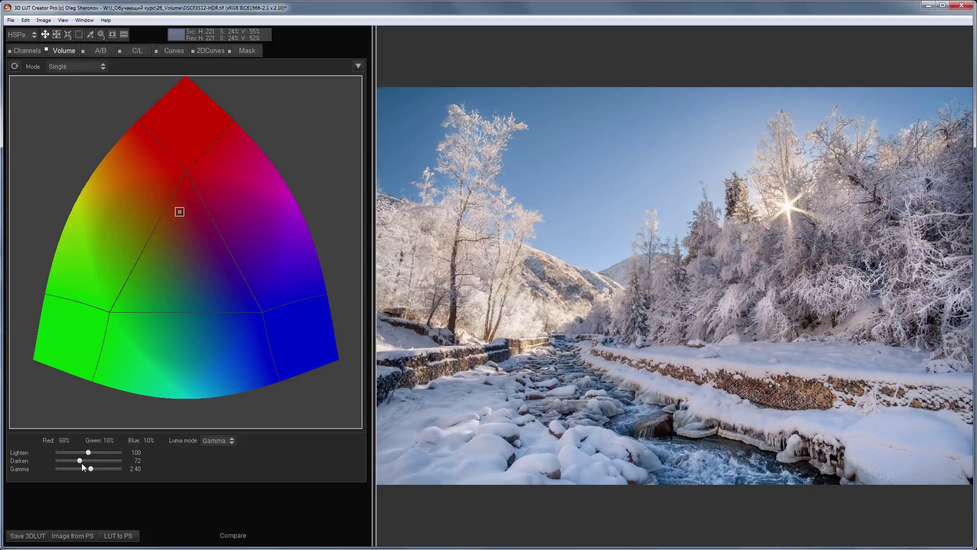
Zoom in on the sun behind the snowy trees and compare the area with the original.
{"action": "left_click", "coordinate": [102, 34]}
{"action": "left_click_drag", "start_coordinate": [677, 105], "coordinate": [895, 278]}
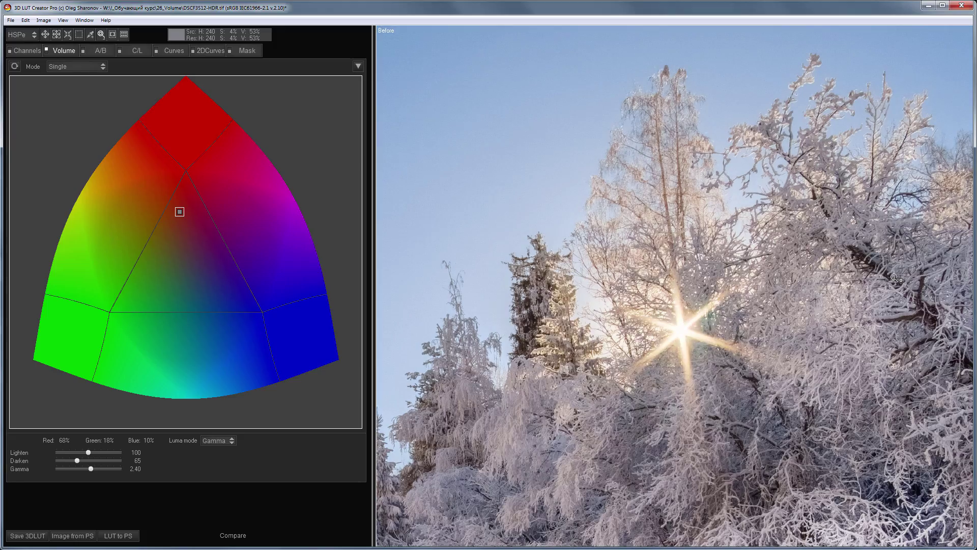
{"action": "key", "text": "c"}
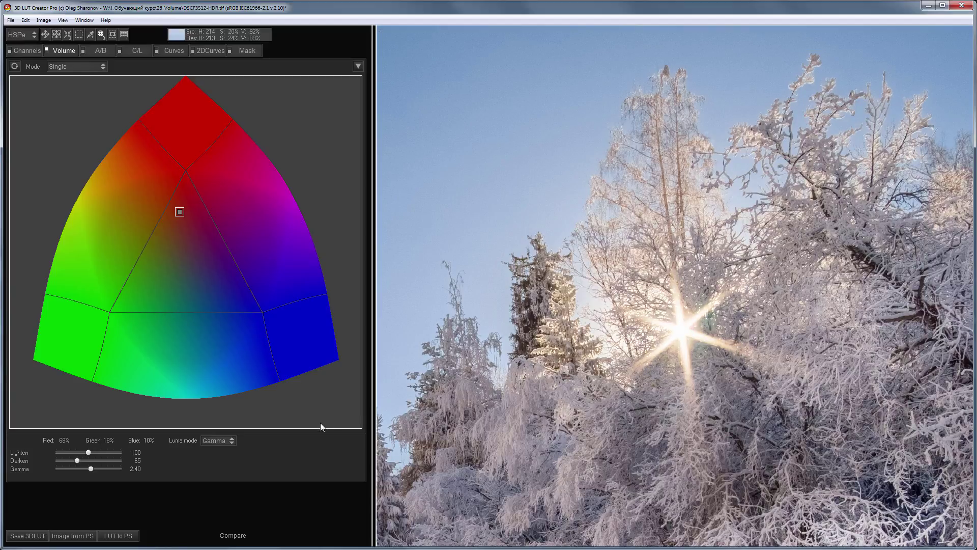
Switch the luma mode to Multiply and raise the Gamma to 3.80, and return to the full image view.
{"action": "left_click", "coordinate": [218, 440]}
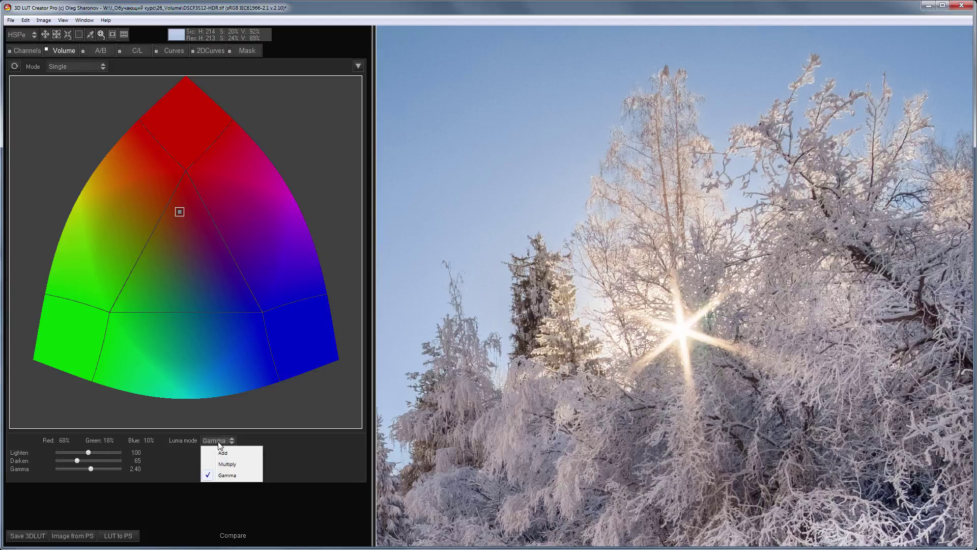
{"action": "left_click", "coordinate": [232, 465]}
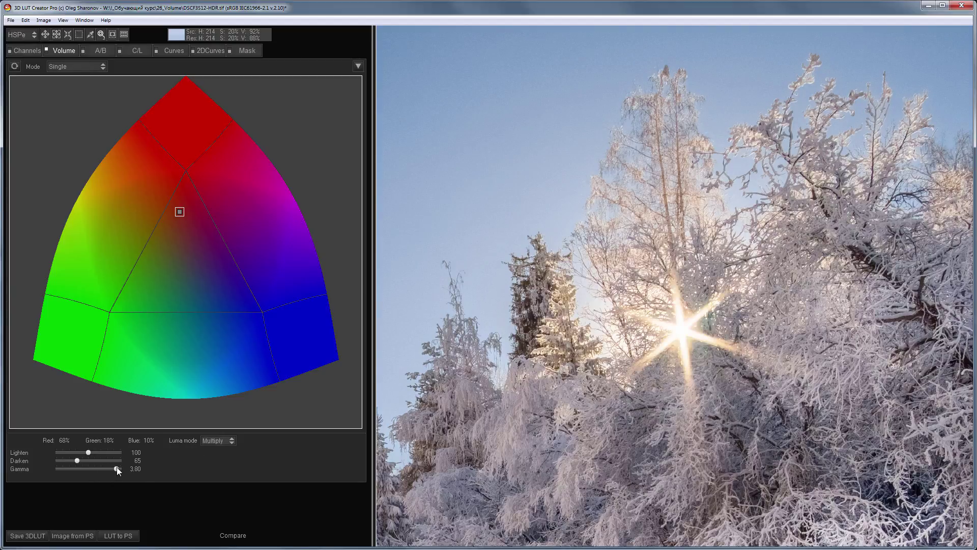
{"action": "left_click", "coordinate": [567, 391]}
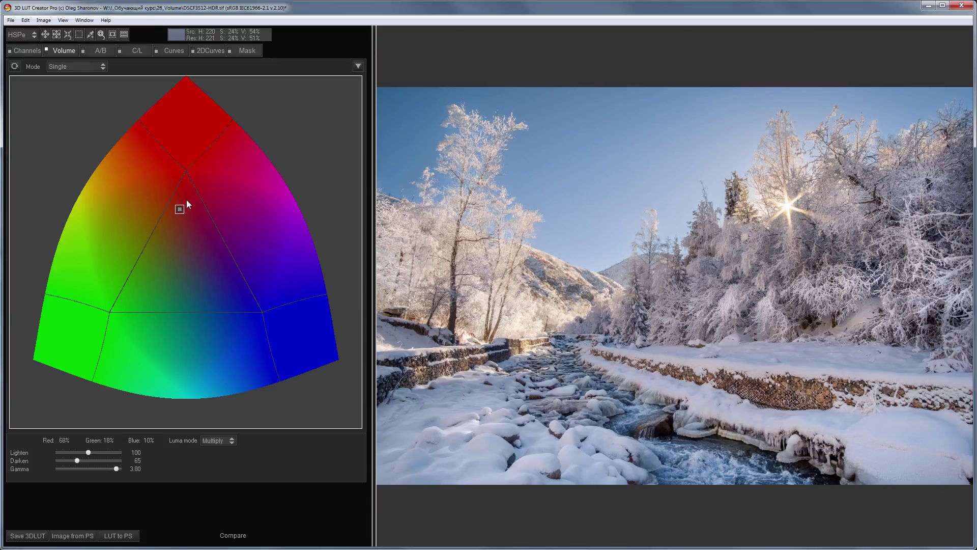
Move the volume point to about Red 84%, Green 4%, Blue 8% and compare the winter landscape with the original.
{"action": "left_click_drag", "start_coordinate": [188, 200], "coordinate": [189, 192]}
{"action": "left_click", "coordinate": [374, 295]}
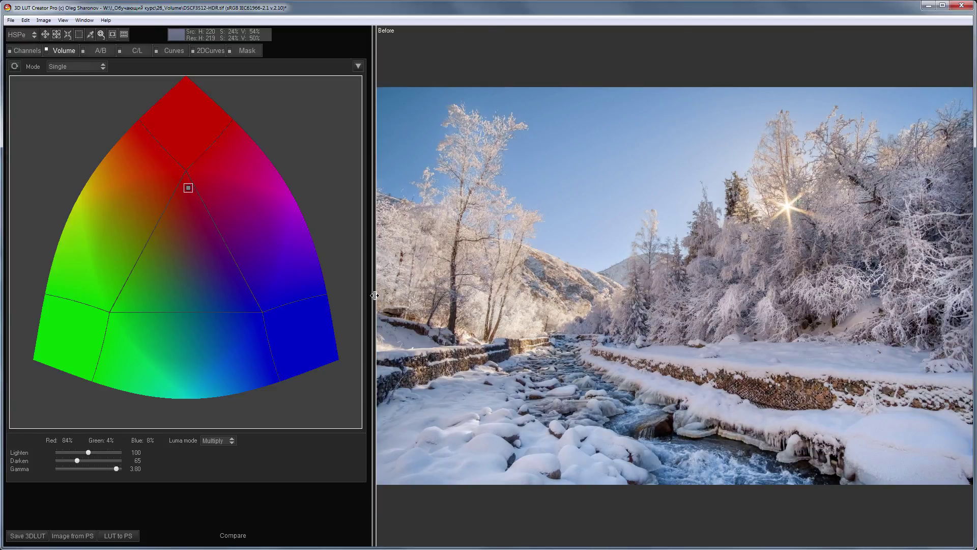
{"action": "left_click", "coordinate": [374, 295]}
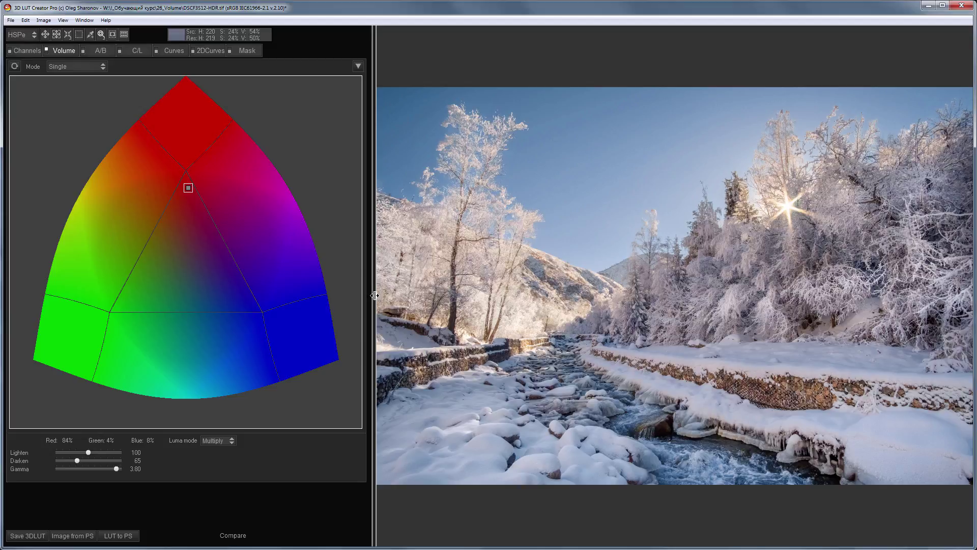
Open the portrait image GLB_4347.jpg.
{"action": "key", "text": "ctrl+n"}
{"action": "key", "text": "Return"}
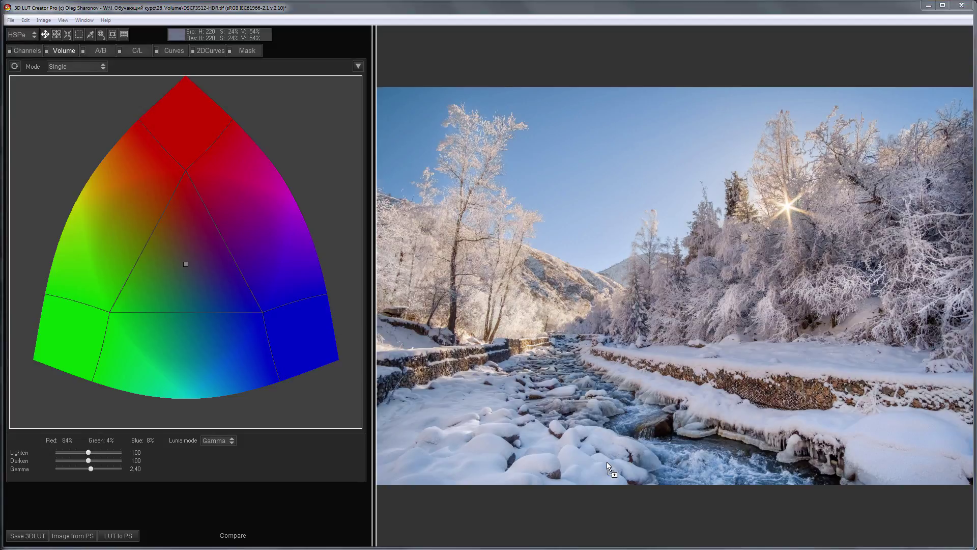
{"action": "left_click_drag", "start_coordinate": [607, 547], "coordinate": [607, 463]}
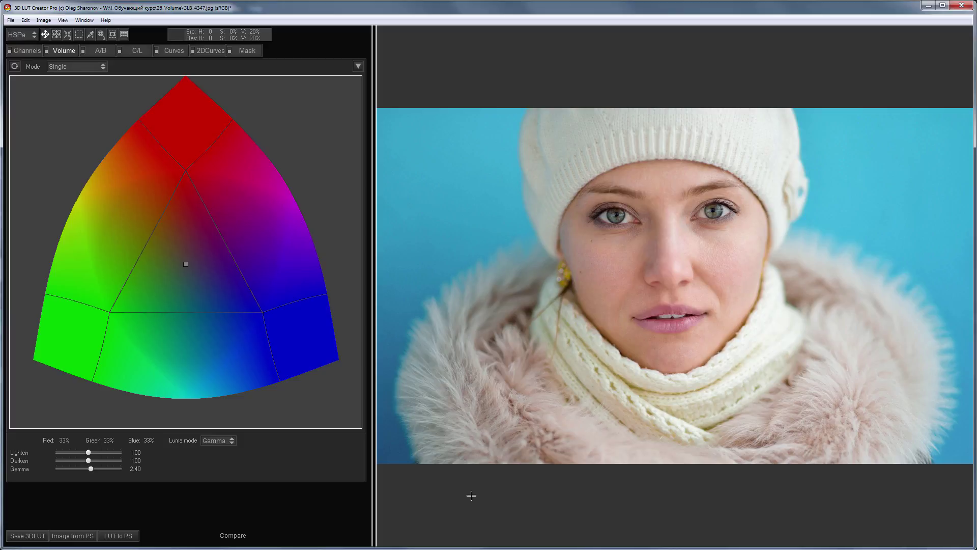
Make the portrait black and white by setting Saturation to 0 in the A/B settings, and return to the Volume grid.
{"action": "left_click", "coordinate": [101, 51]}
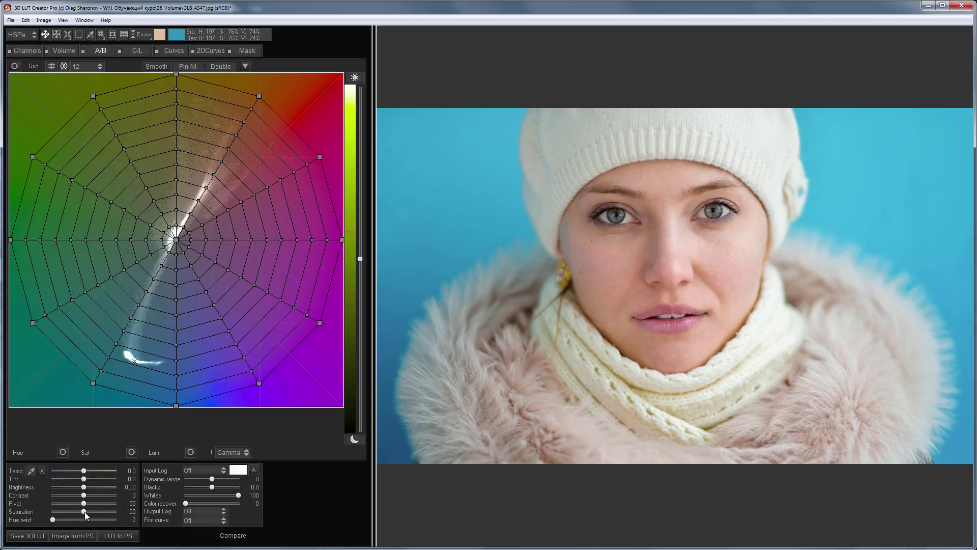
{"action": "left_click", "coordinate": [53, 513]}
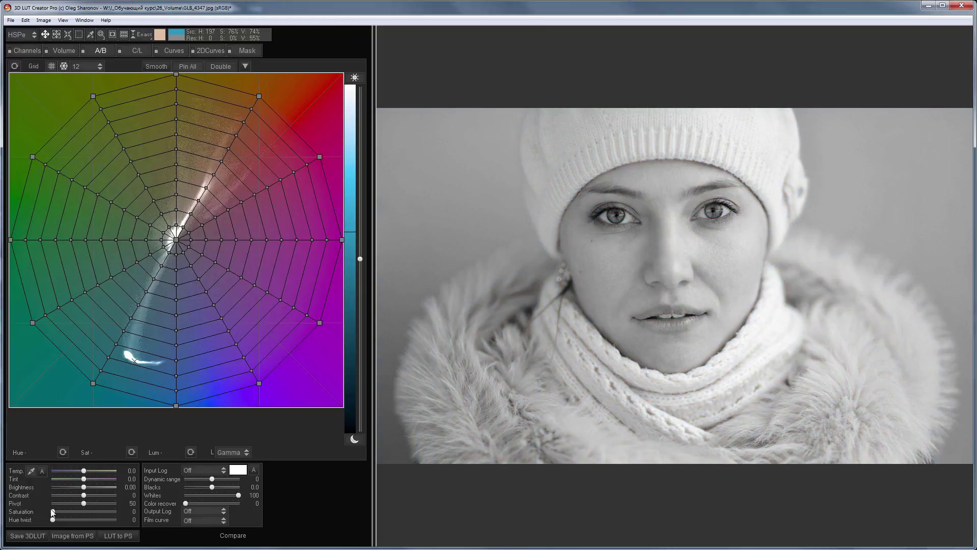
{"action": "left_click", "coordinate": [63, 50]}
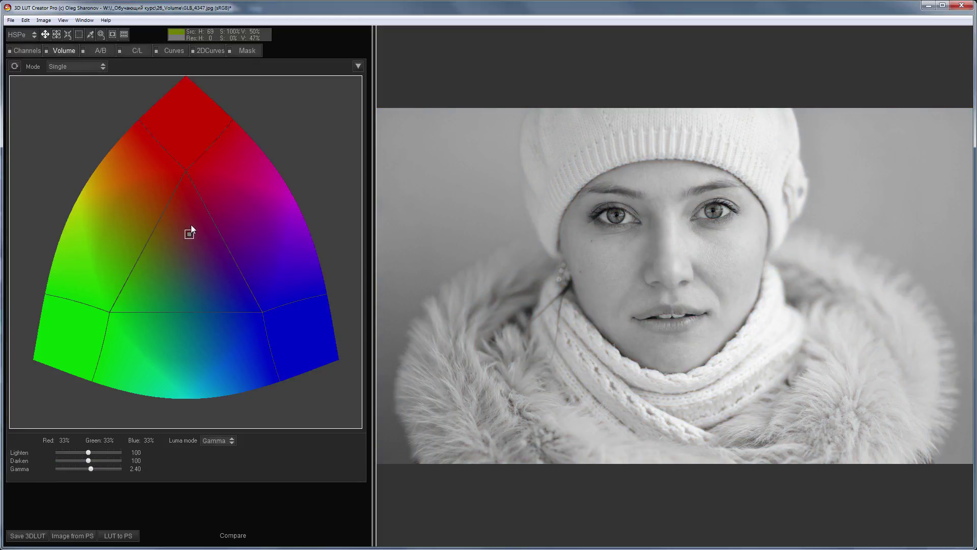
Try the volume point in the magenta, green and red areas of the grid, and reset it to the neutral center.
{"action": "mouse_move", "coordinate": [191, 217]}
{"action": "left_mouse_down"}
{"action": "mouse_move", "coordinate": [190, 200]}
{"action": "mouse_move", "coordinate": [204, 209]}
{"action": "left_mouse_up"}
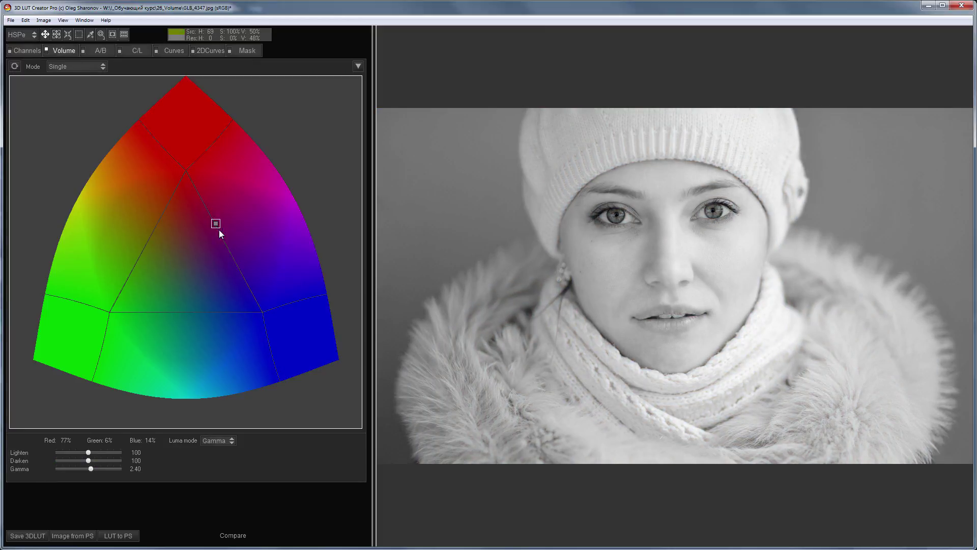
{"action": "left_click_drag", "start_coordinate": [223, 240], "coordinate": [106, 294]}
{"action": "left_click_drag", "start_coordinate": [126, 263], "coordinate": [164, 222]}
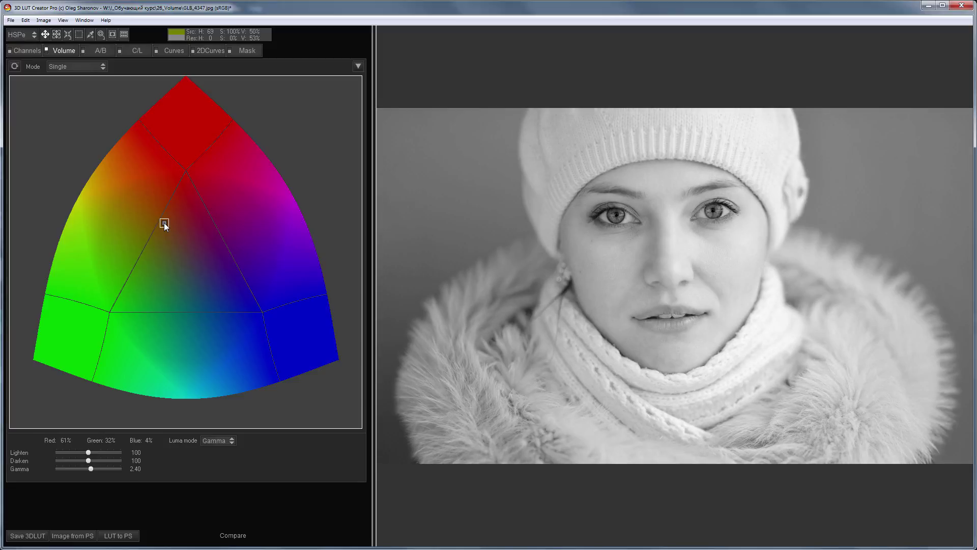
{"action": "double_click", "coordinate": [171, 219]}
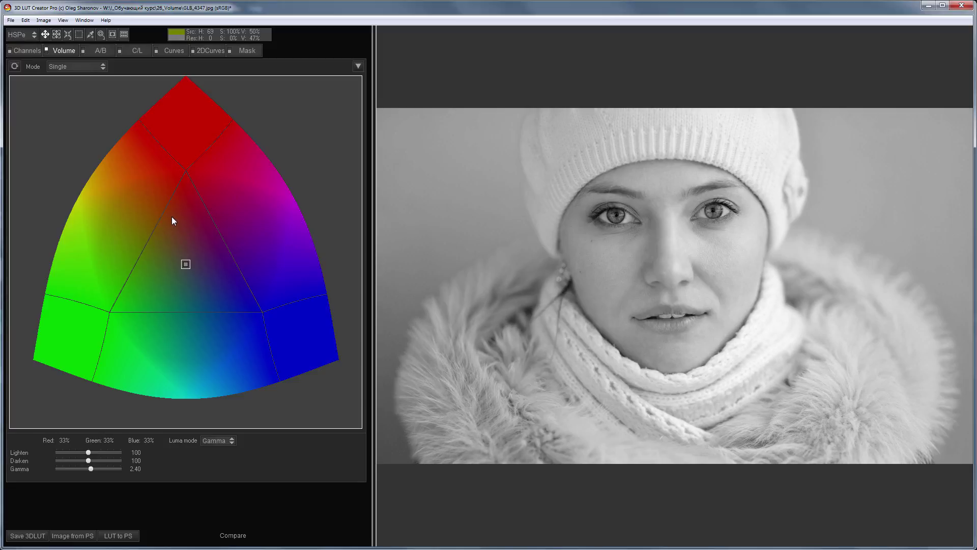
Set the volume mode to Lightest, with one point at about Red 21%, Green -16%, Blue 101% and the other near the inner red corner.
{"action": "left_click", "coordinate": [74, 67]}
{"action": "left_click", "coordinate": [78, 113]}
{"action": "left_click_drag", "start_coordinate": [224, 286], "coordinate": [271, 285]}
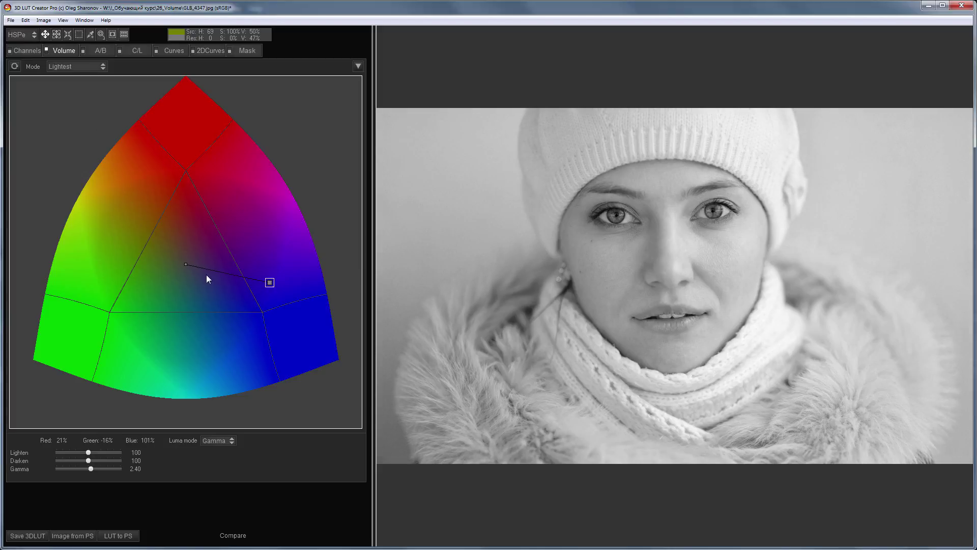
{"action": "left_click", "coordinate": [186, 265]}
{"action": "left_click_drag", "start_coordinate": [189, 227], "coordinate": [185, 191]}
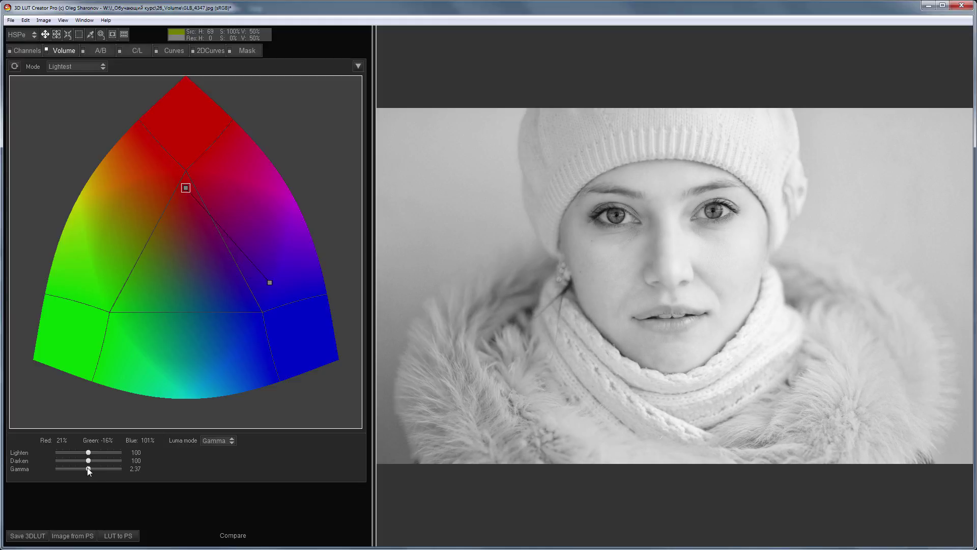
Lower the Gamma to about 1.73, fine-tune the blue-side point to about Red 22%, Green -16%, Blue 102%, and compare with the original.
{"action": "left_click_drag", "start_coordinate": [86, 469], "coordinate": [78, 469]}
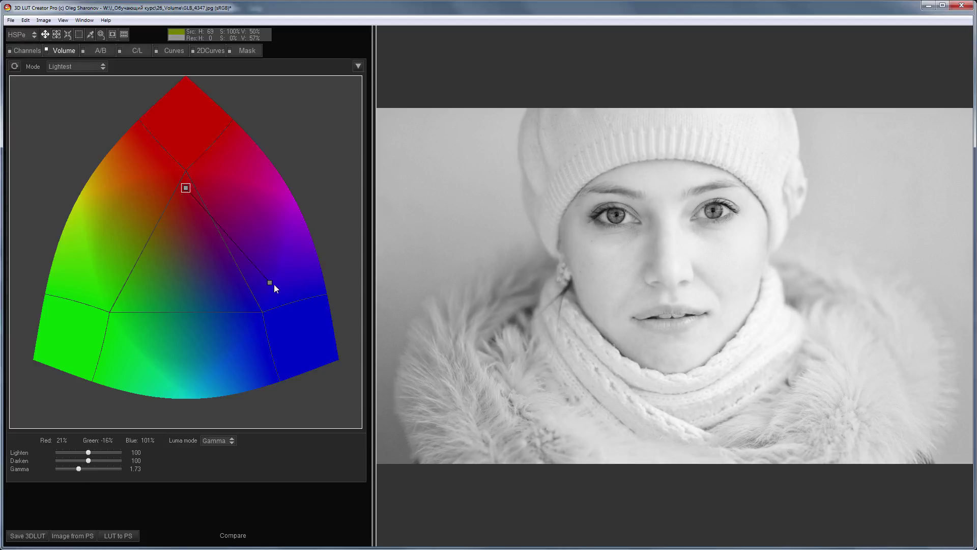
{"action": "left_click_drag", "start_coordinate": [271, 282], "coordinate": [273, 268]}
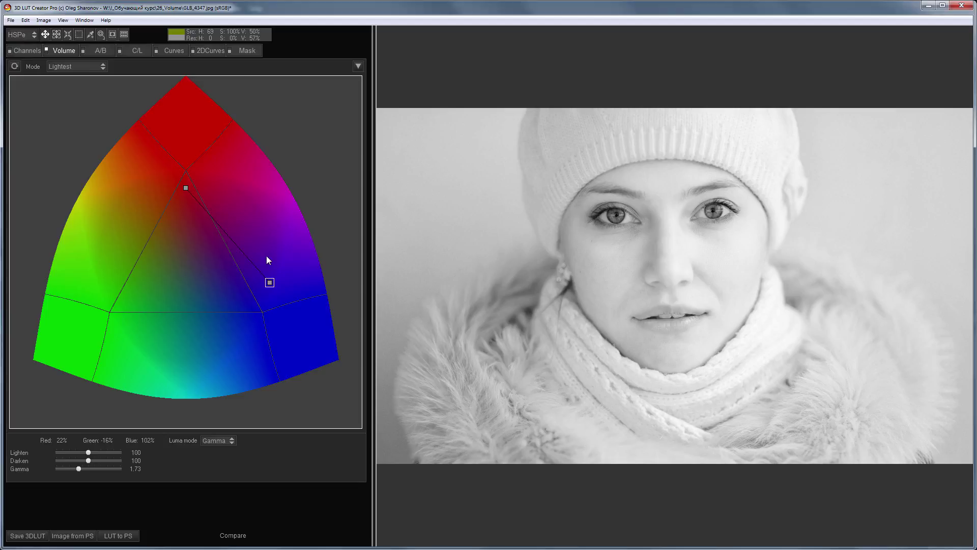
{"action": "key", "text": "space"}
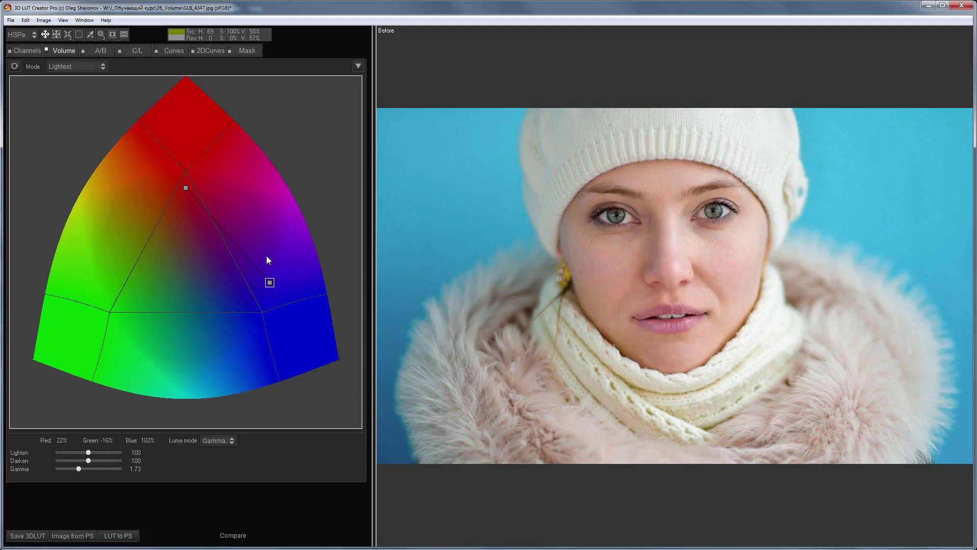
{"action": "key", "text": "Caps_Lock"}
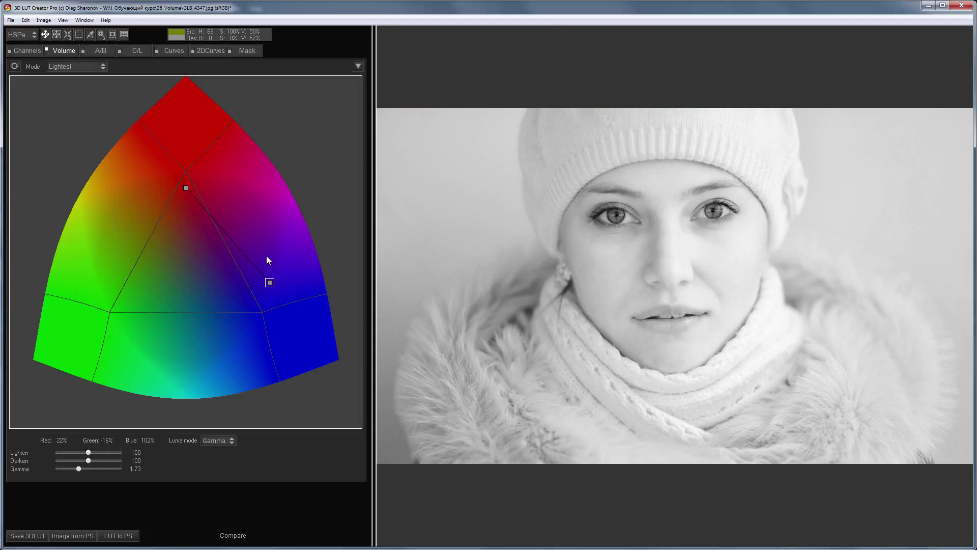